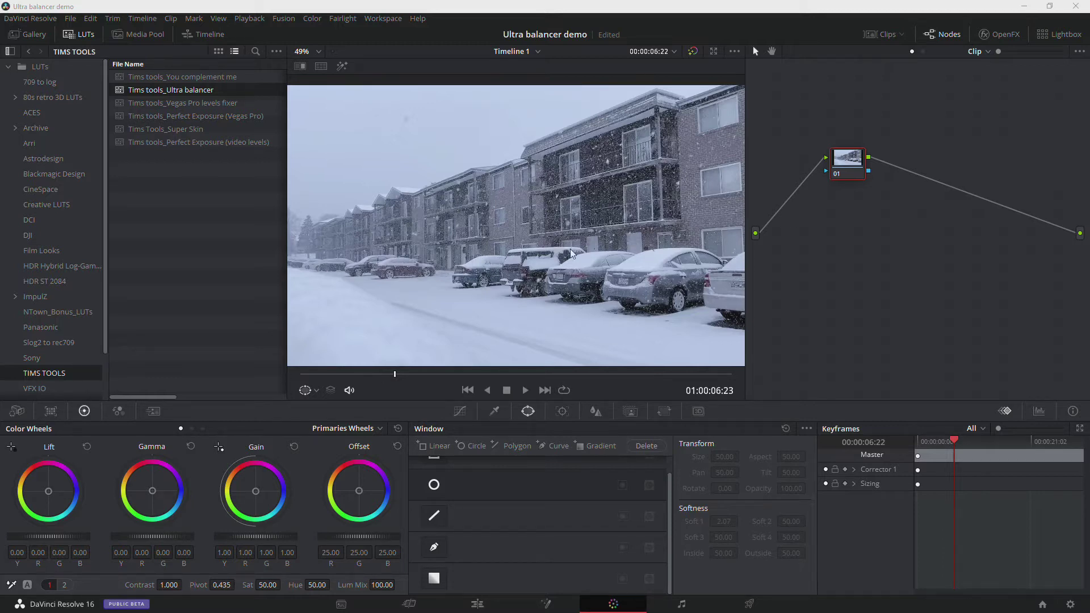
White-balance the snowy parking lot clip by sampling the white snow in the foreground with the white balance picker
scroll(476, 254, "down", 2)
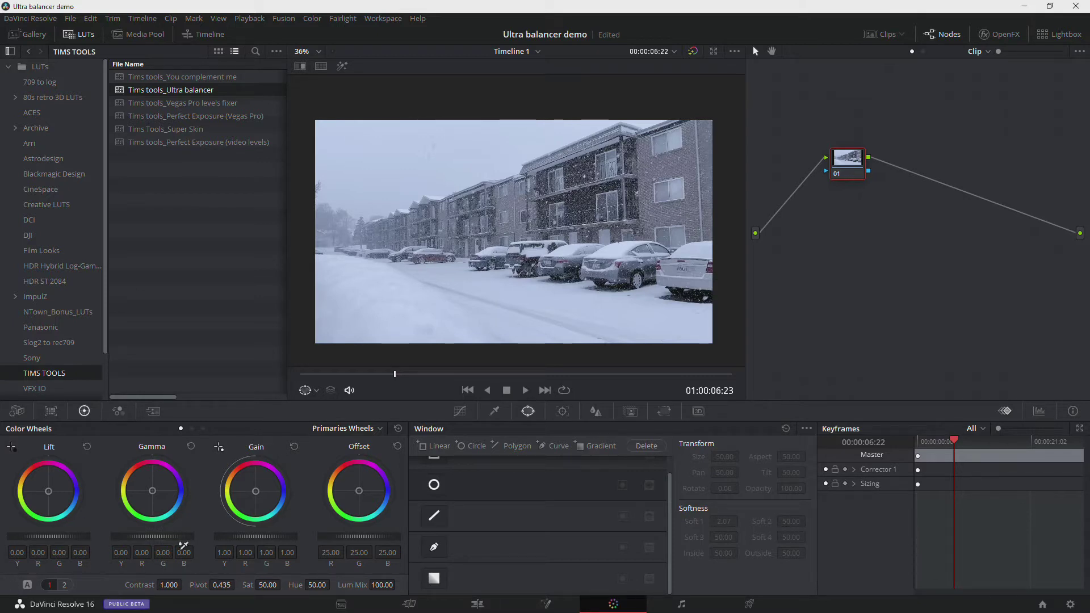
left_click(376, 287)
left_click_drag(851, 177, 863, 193)
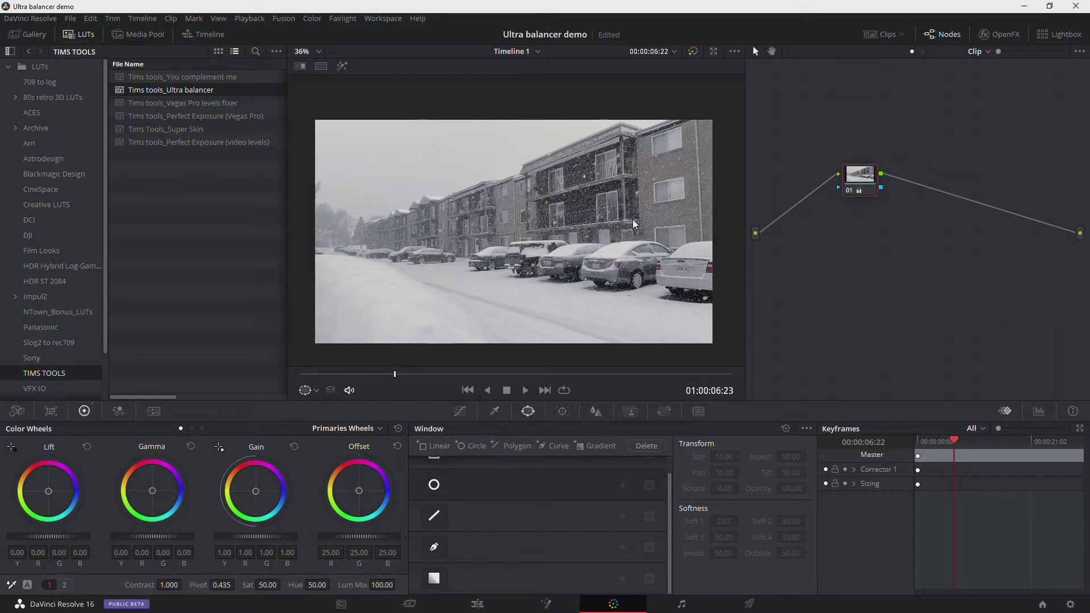
Check the primaries bars, log wheels and custom curves of node 01 for traces of the white balance correction
left_click(192, 429)
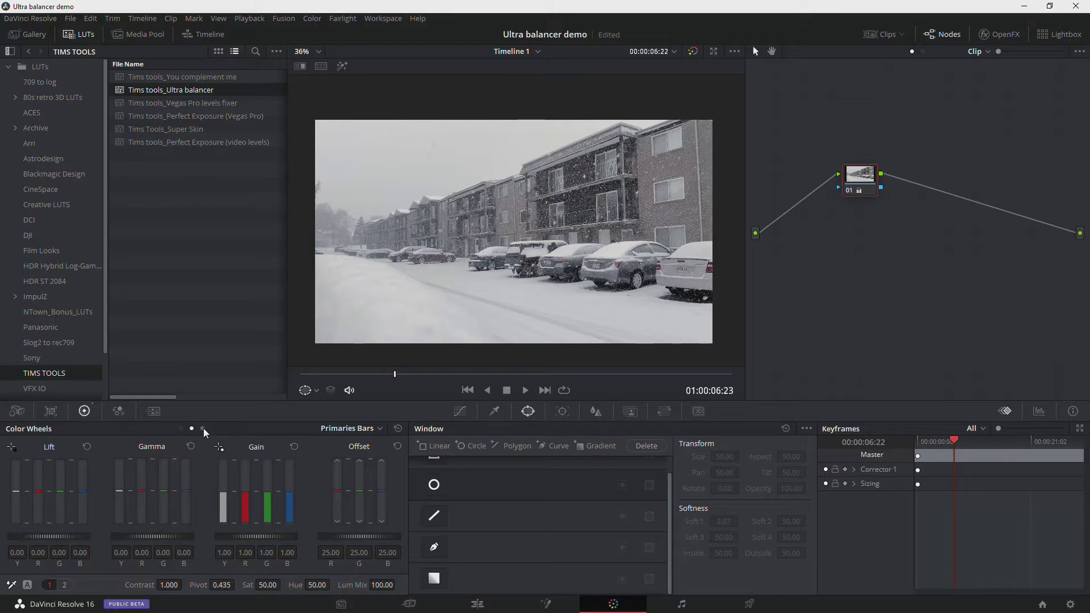
left_click(203, 429)
left_click(181, 429)
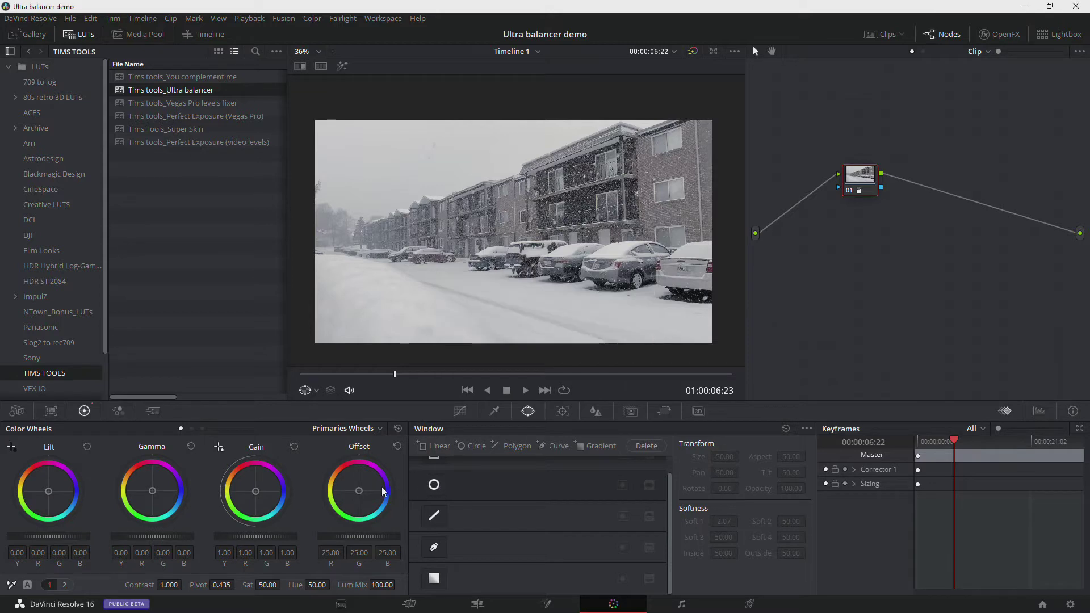
left_click(459, 412)
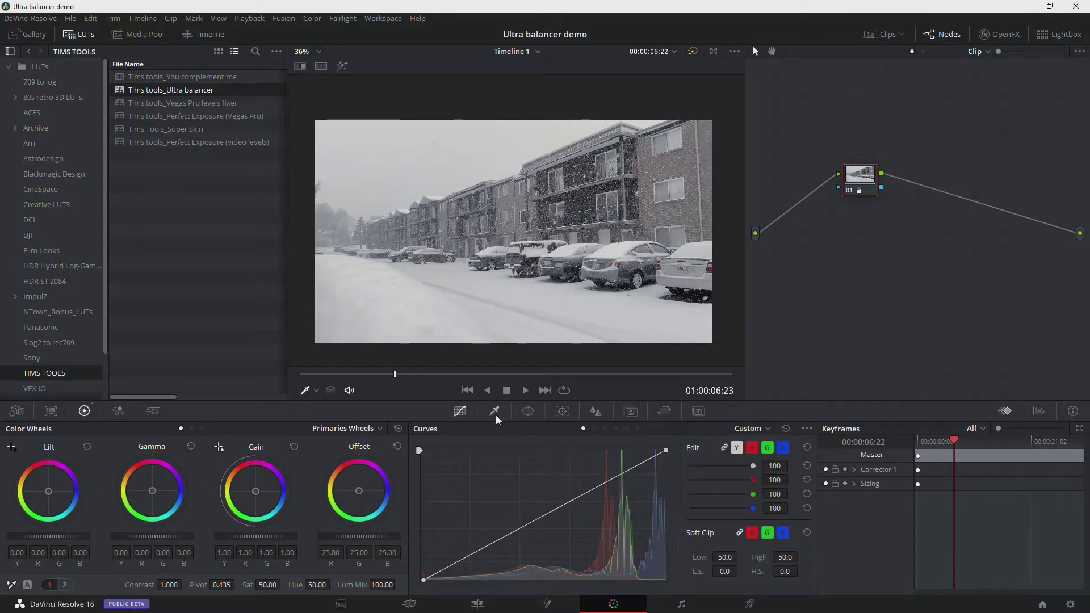
left_click(528, 411)
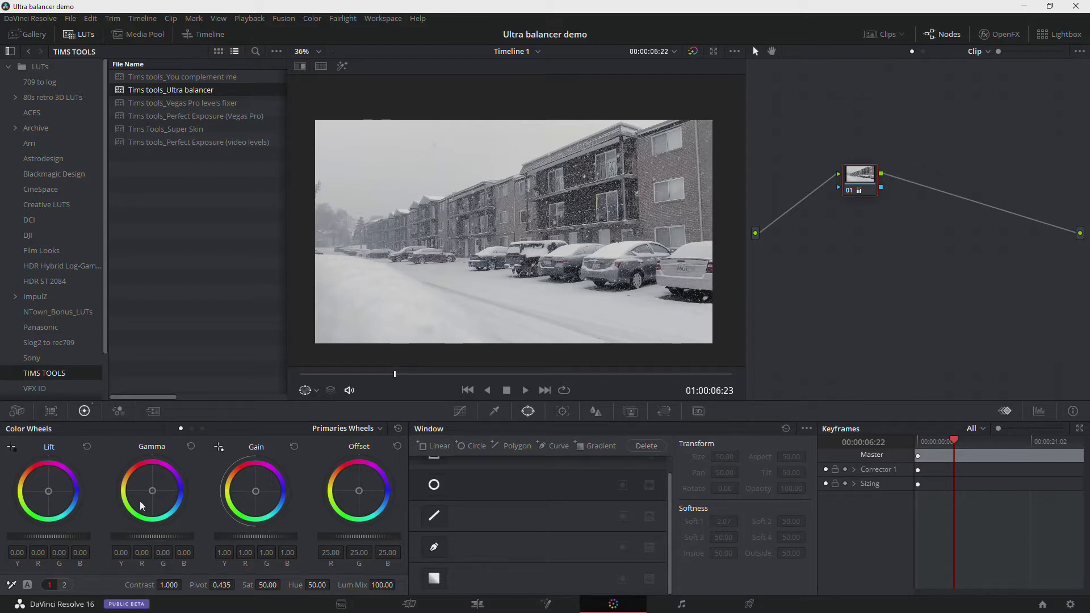
left_click_drag(860, 178, 862, 187)
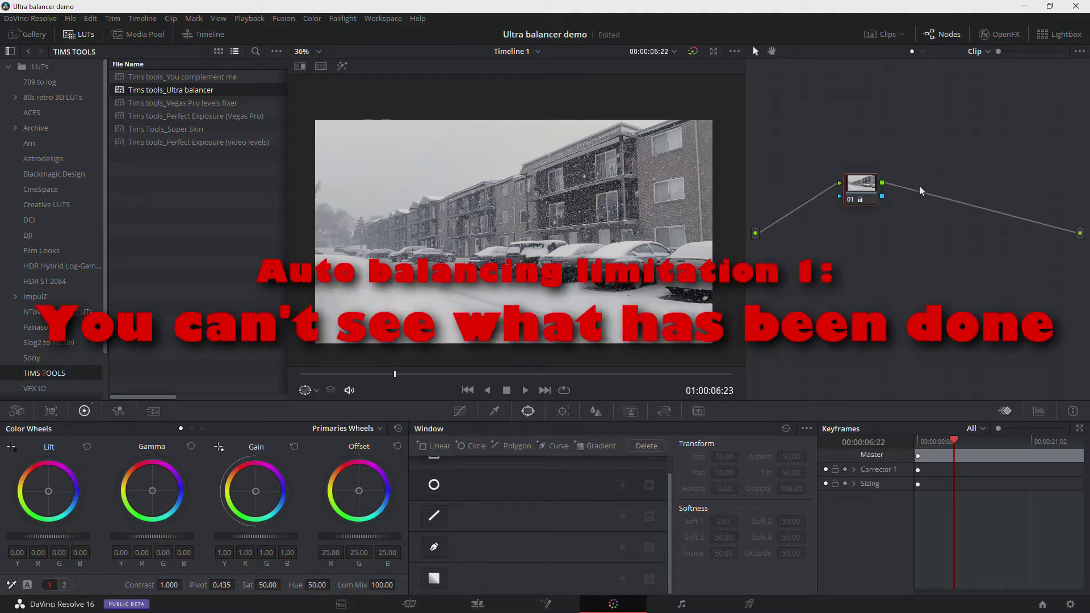
Display the video scopes and set the scope type to Parade
left_click(1040, 411)
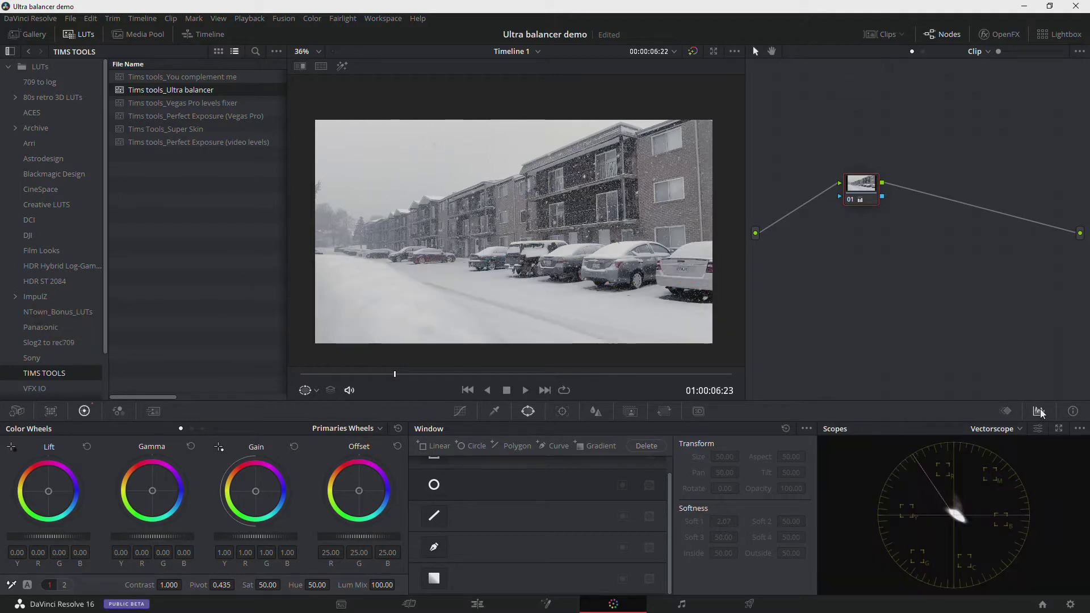
left_click(1000, 429)
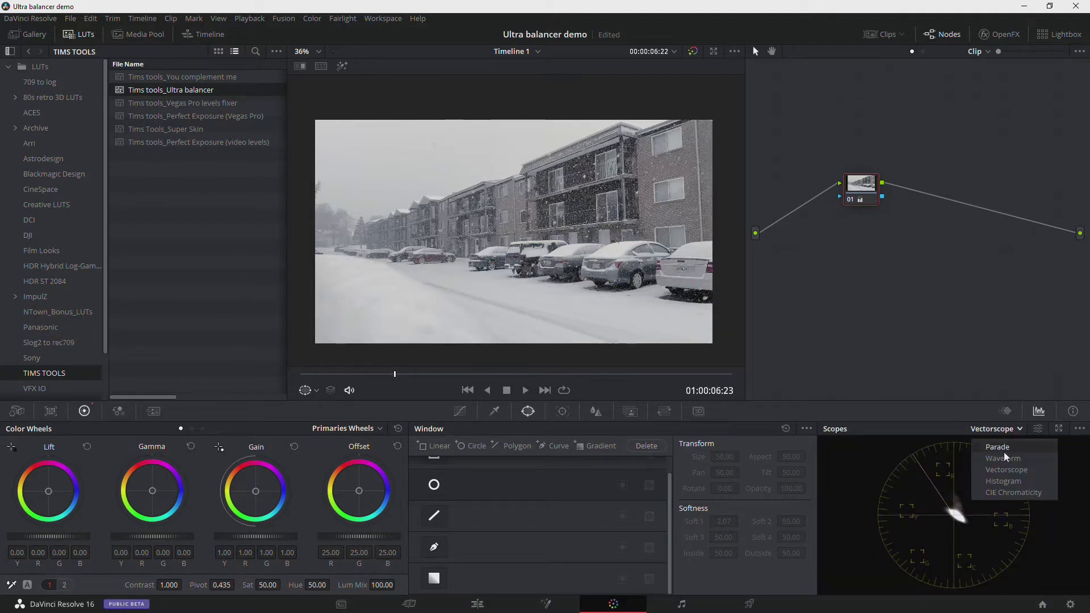
left_click(1003, 452)
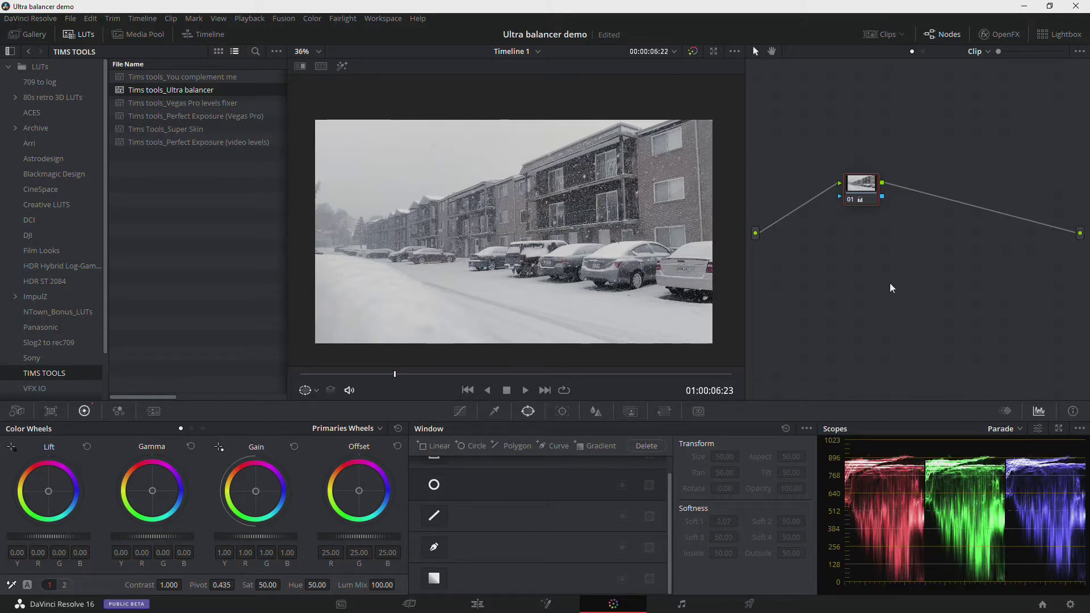
Undo the white balance correction and the repositioning of node 01
key("ctrl+z")
key("ctrl+z")
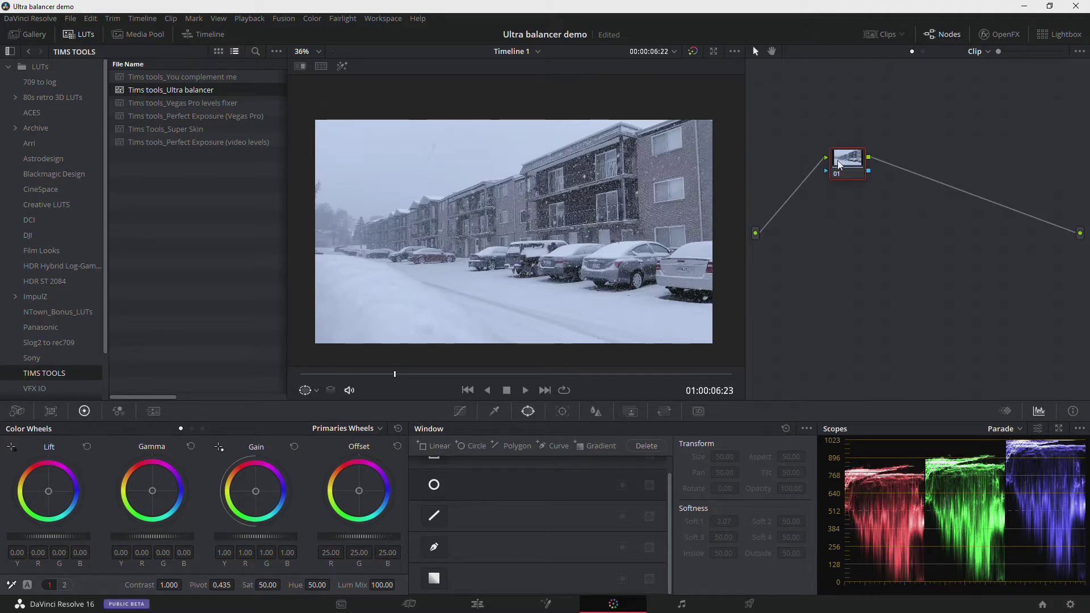
Try to neutralize the blue cast by shifting Gain toward orange, to about R 1.06, G 0.99, B 0.91, and undo it
left_click_drag(258, 496, 255, 494)
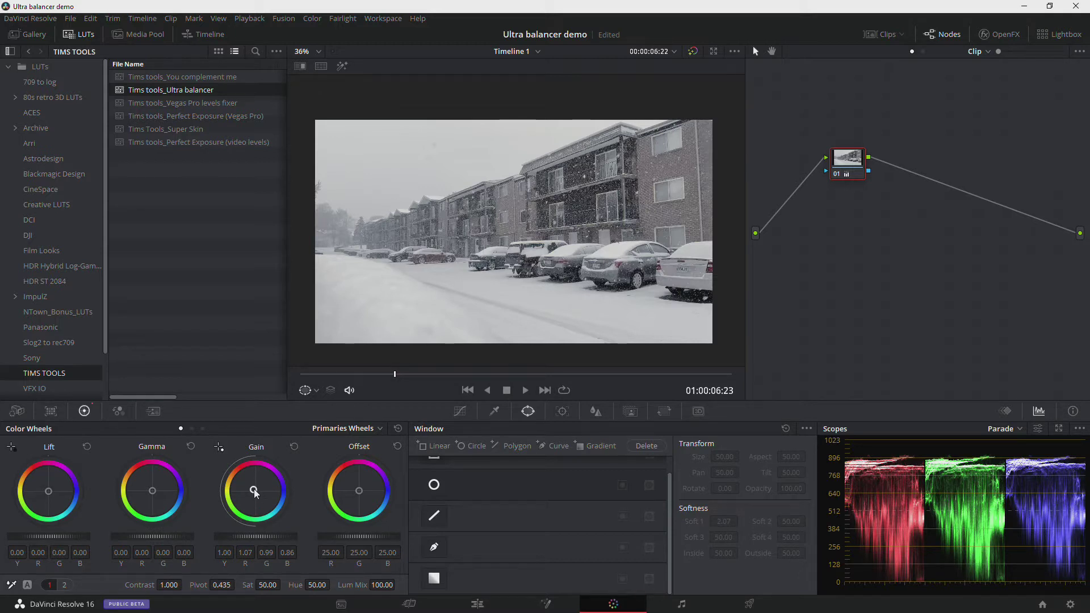
left_click_drag(255, 494, 255, 490)
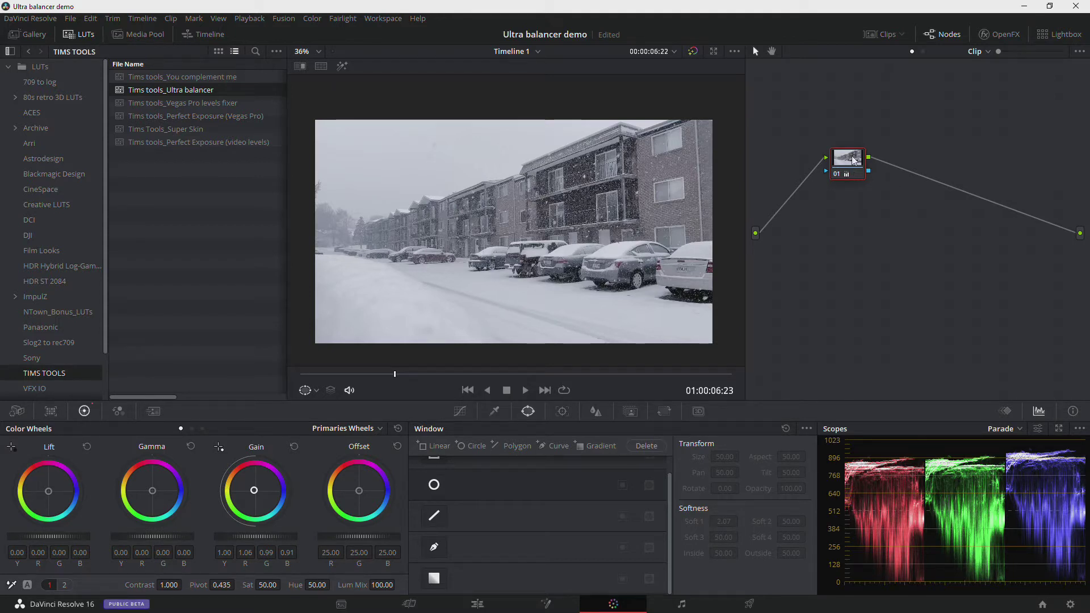
left_click_drag(852, 158, 849, 196)
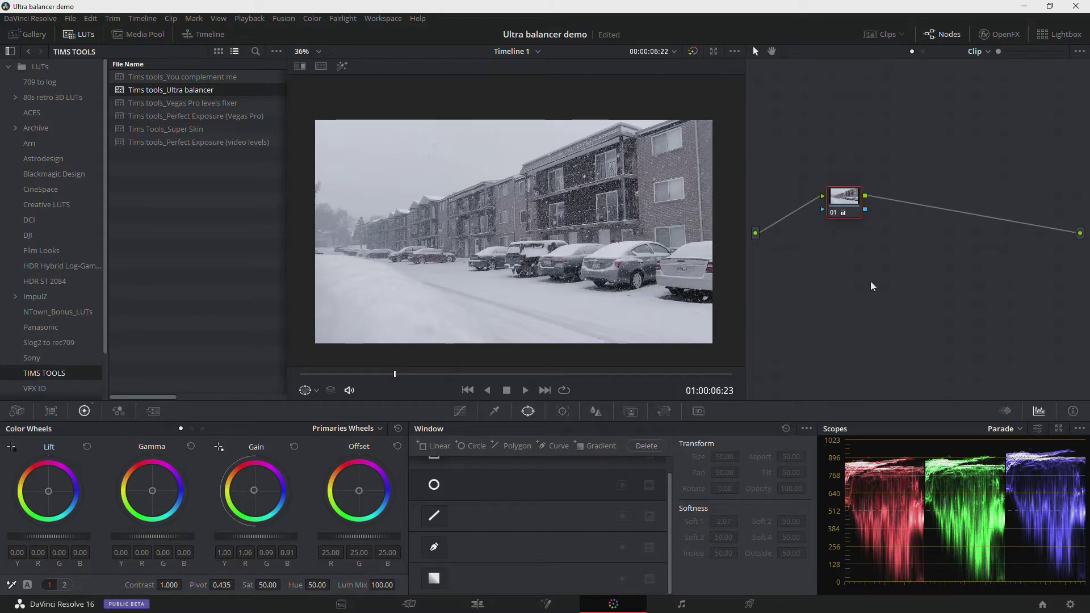
key("ctrl+z")
key("ctrl+z")
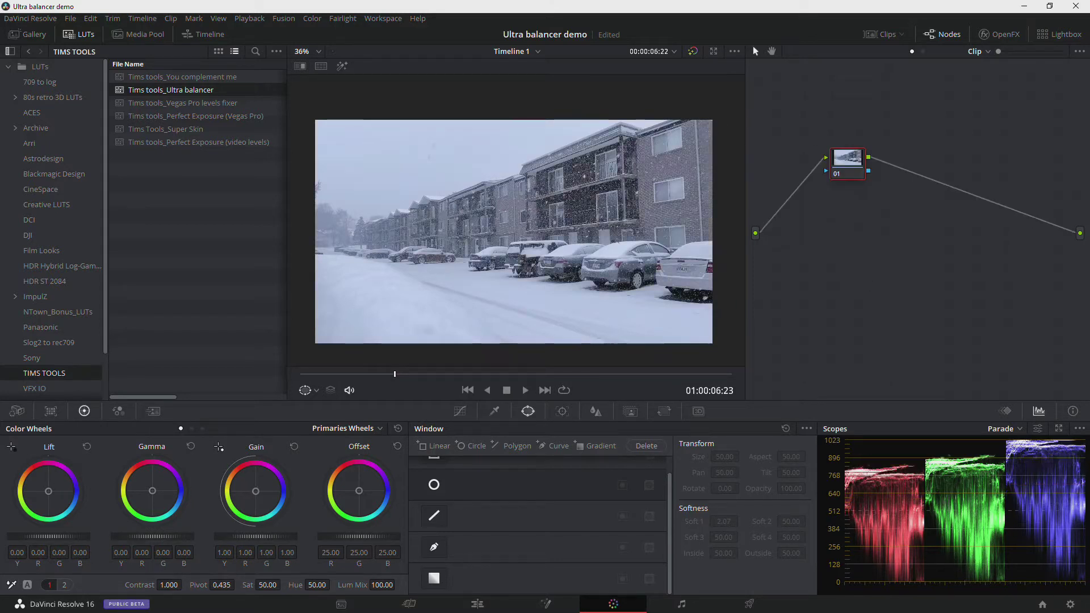
White-balance node 01 from the snow again and adjust its contrast with Lift at -0.05 and Gain at 1.10
left_click(14, 586)
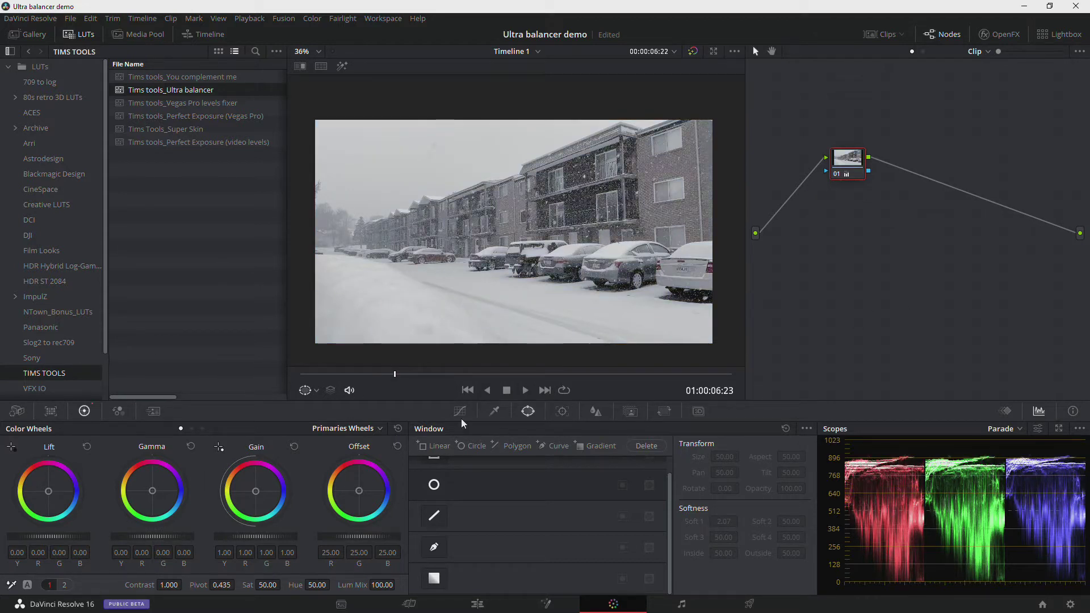
left_click(1010, 411)
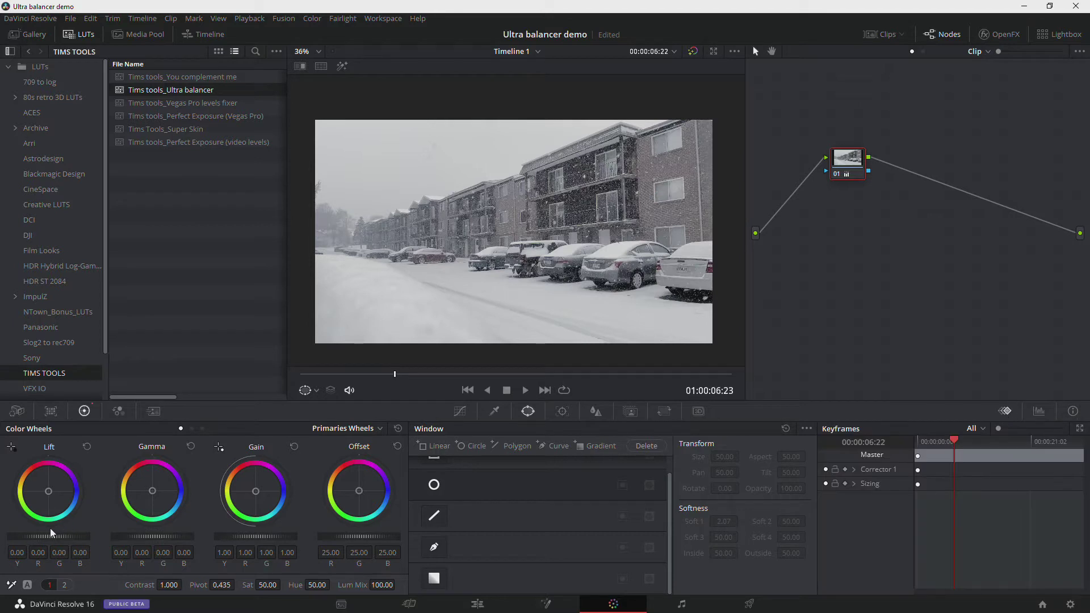
scroll(49, 538, "down", 1)
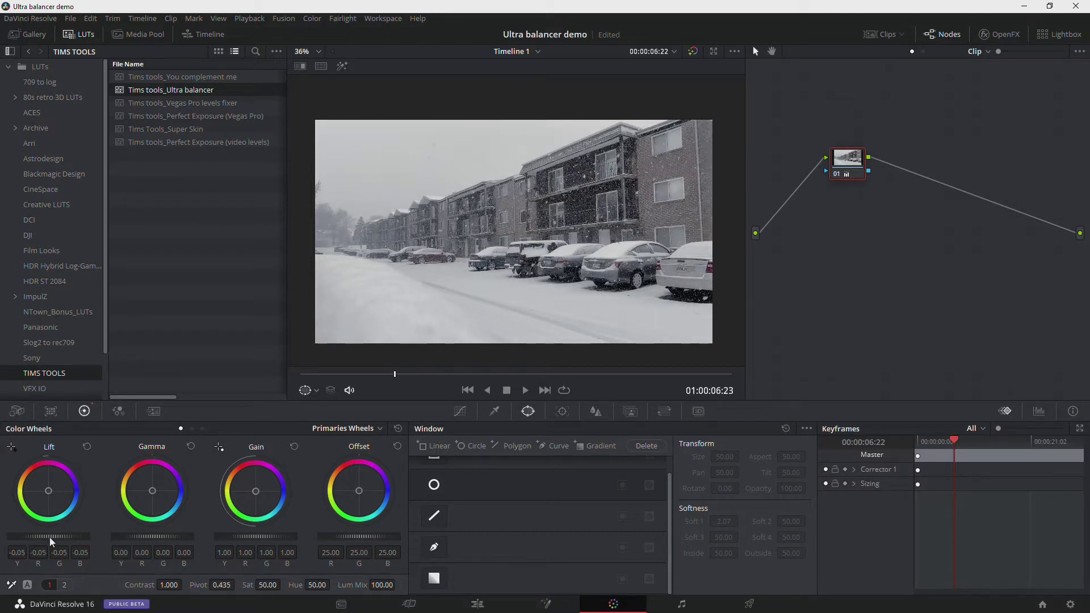
scroll(256, 537, "up", 10)
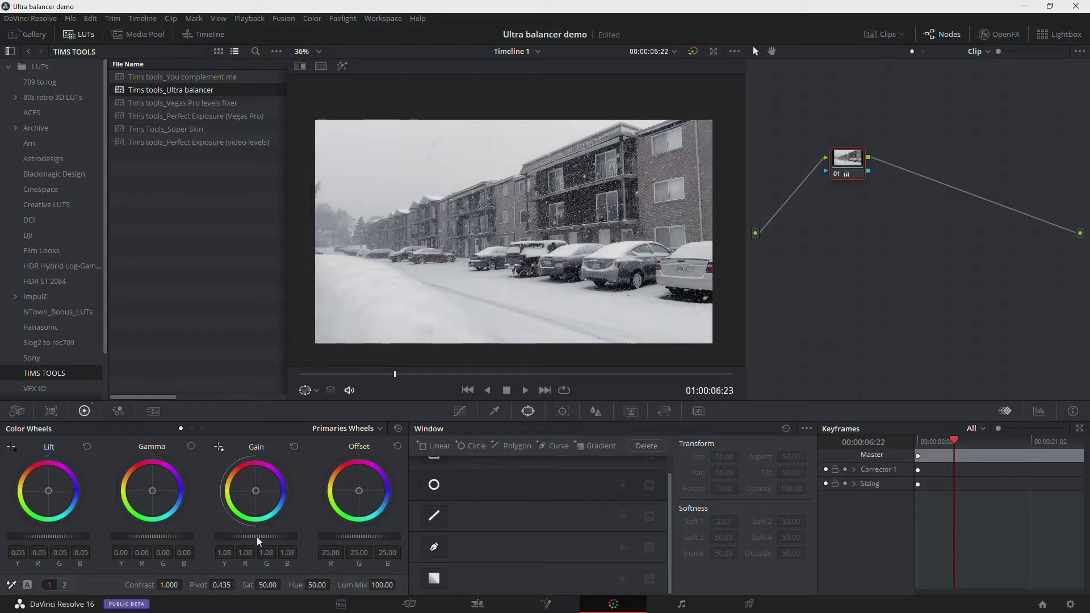
Add a serial node after node 01, tint its Gain to about R 1.06, G 0.97, B 1.15, and save the project
left_click_drag(841, 157, 846, 191)
key("alt+s")
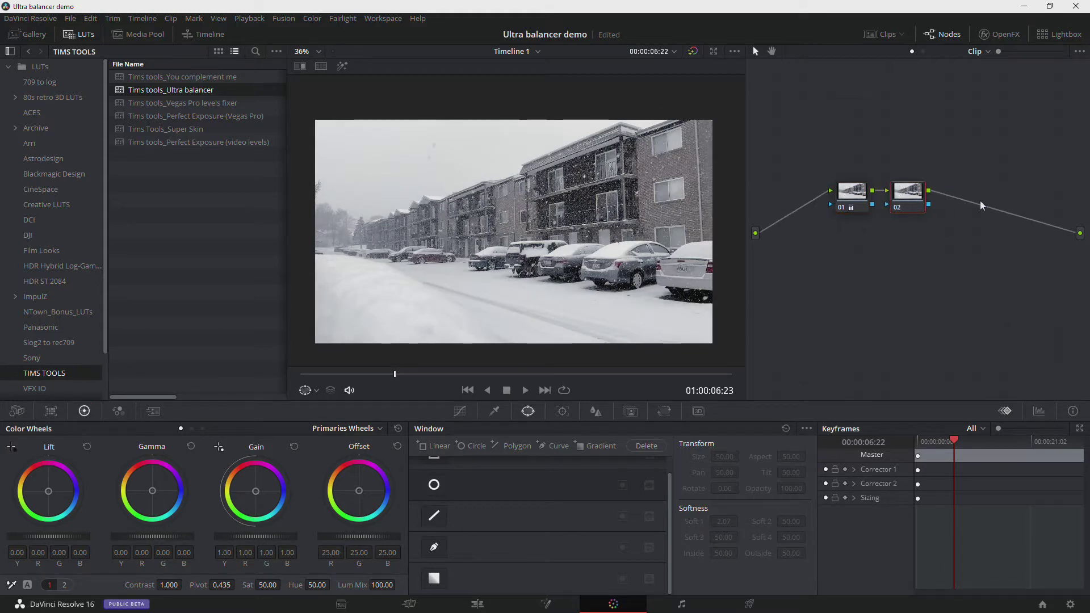
left_click_drag(243, 500, 262, 494)
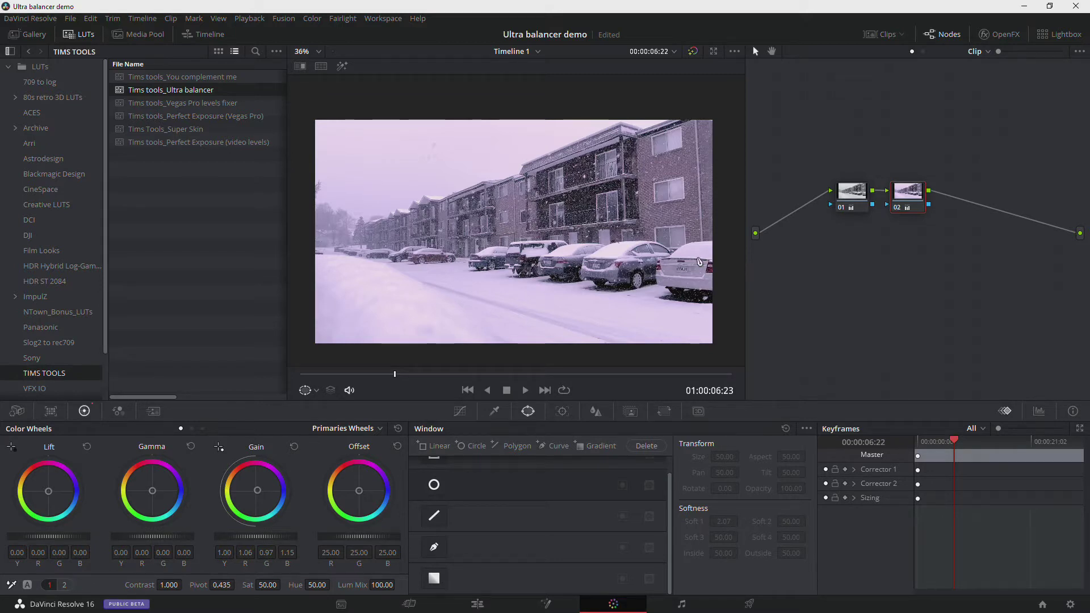
key("ctrl+s")
Reset Lift and Gain on node 01 and reset Gain on node 02
left_click_drag(850, 196, 819, 198)
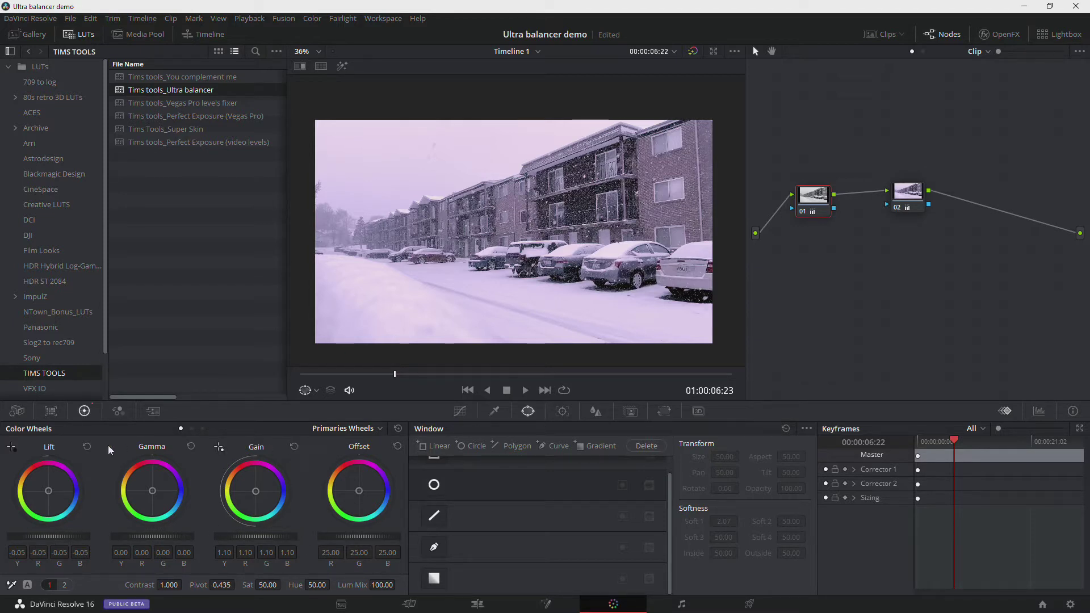
left_click(86, 449)
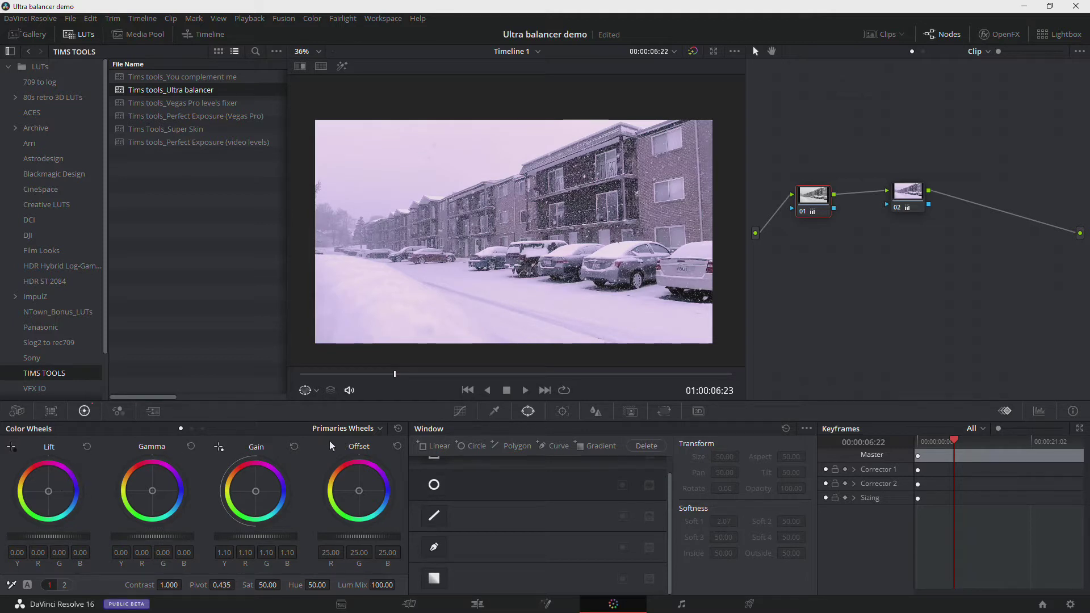
left_click(295, 448)
key("shift+alt+apostrophe")
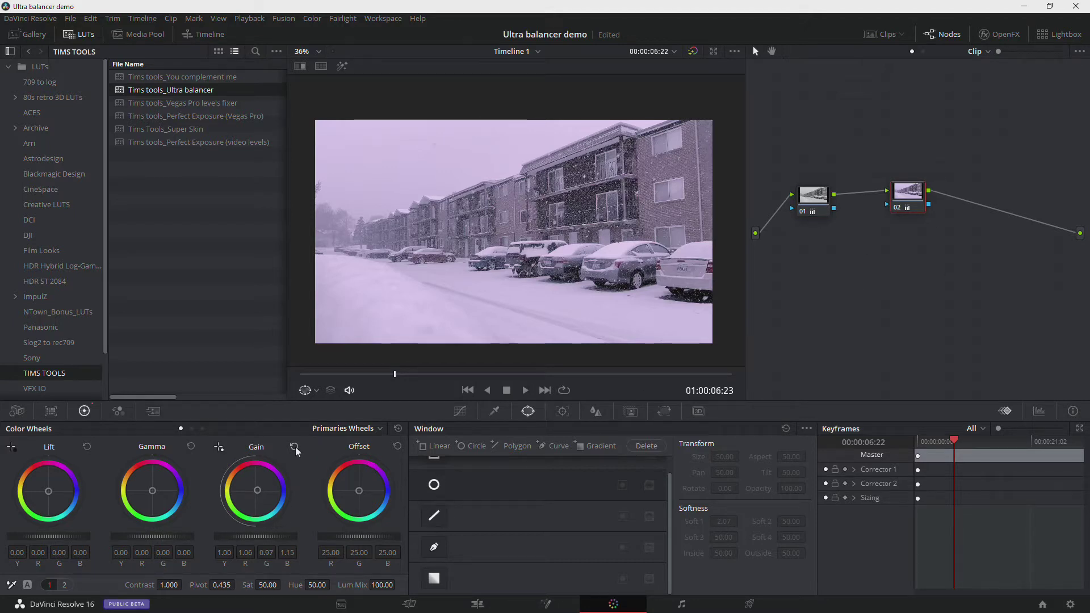
left_click(295, 448)
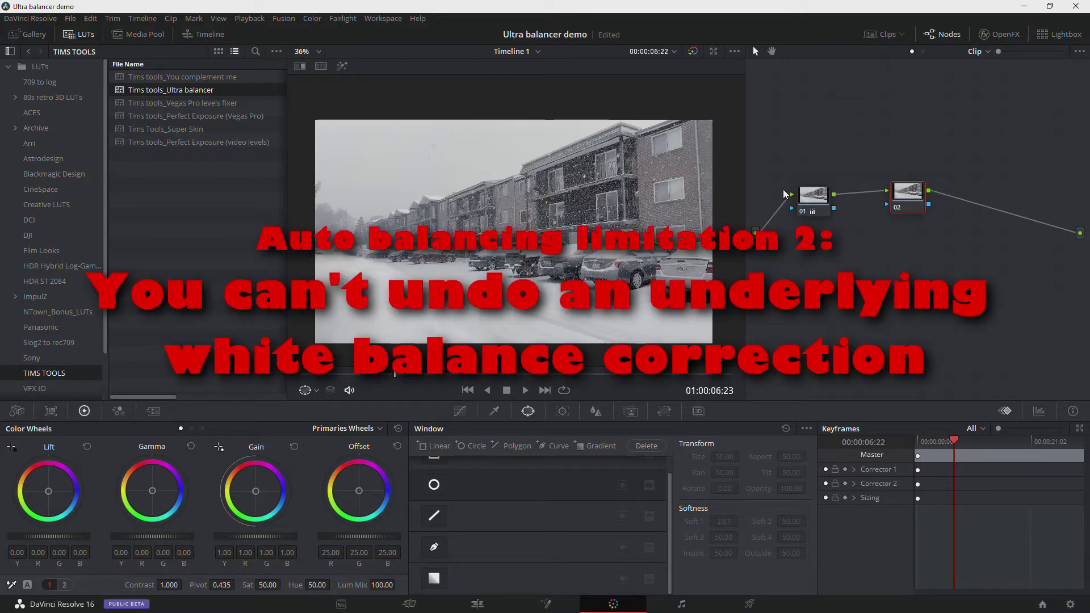
Reduce the node graph to a single uncorrected node and add a fresh serial node after it
key("Delete")
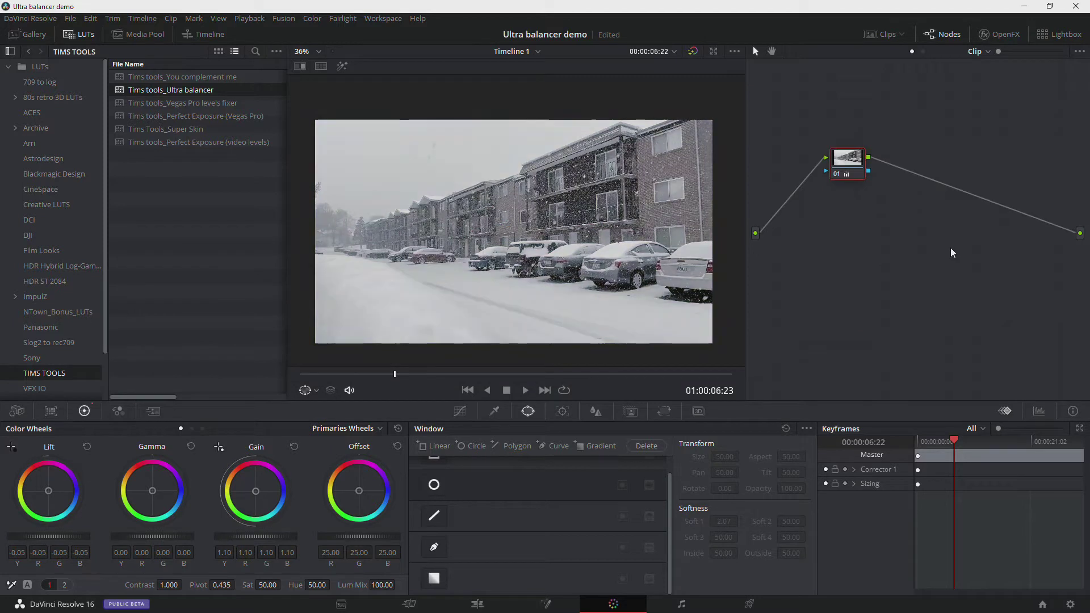
left_click_drag(847, 161, 848, 201)
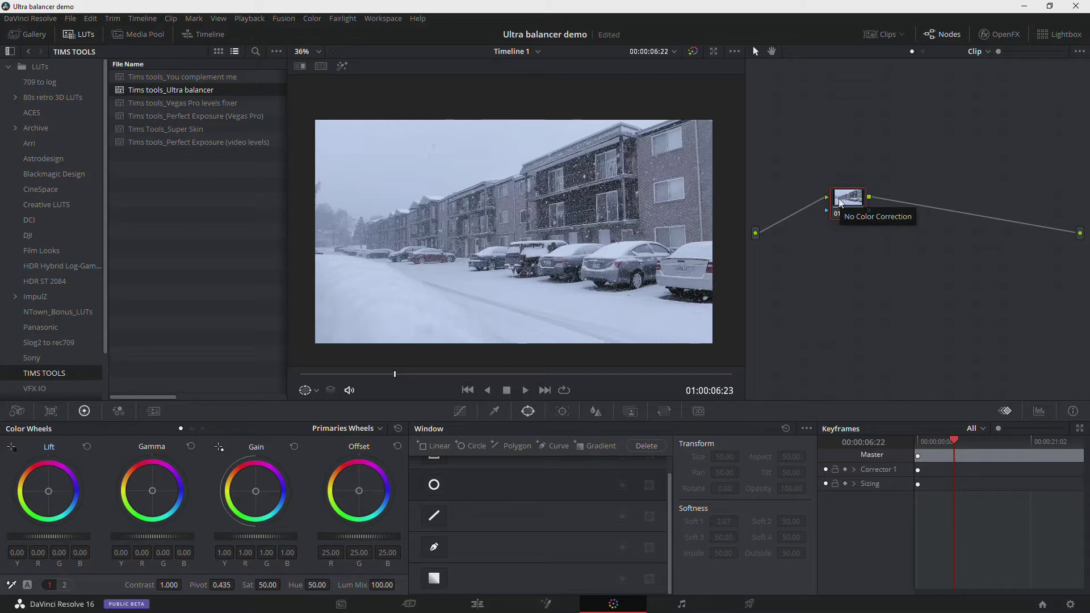
key("alt+s")
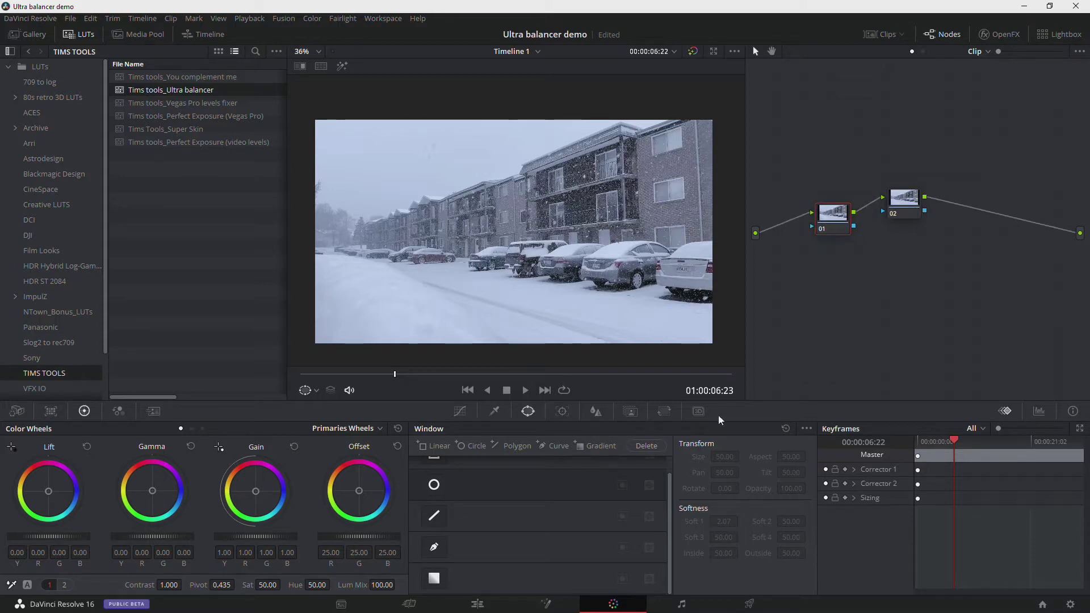
White-balance node 01 from the snow, and set Lift to -0.03 and Gain to 1.05 on node 02
left_click_drag(170, 89, 421, 292)
left_click(904, 202)
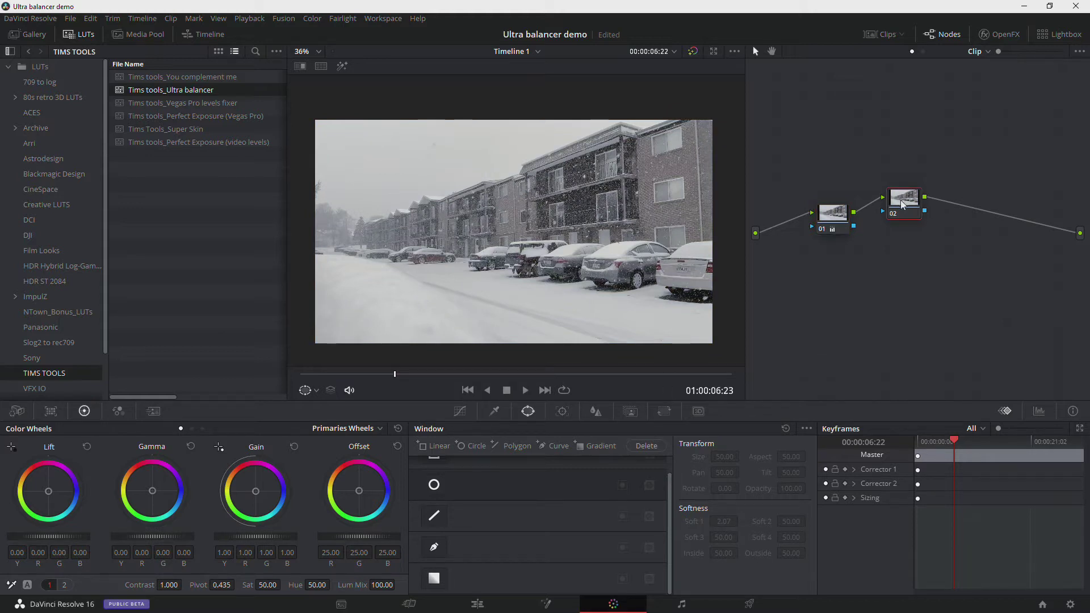
left_click_drag(46, 535, 46, 537)
left_click_drag(258, 536, 270, 533)
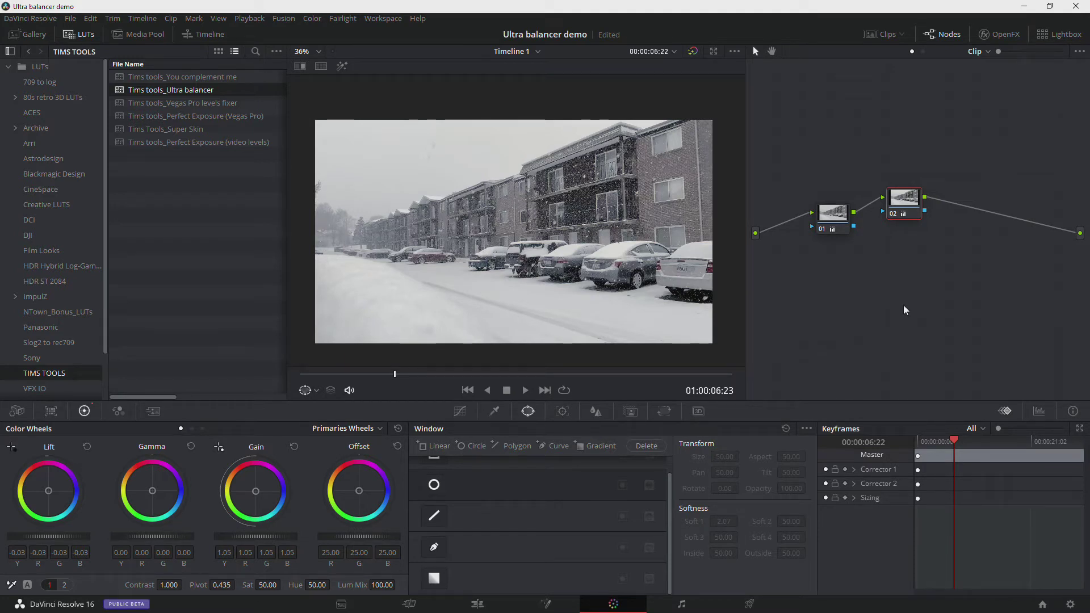
left_click_drag(830, 210, 808, 184)
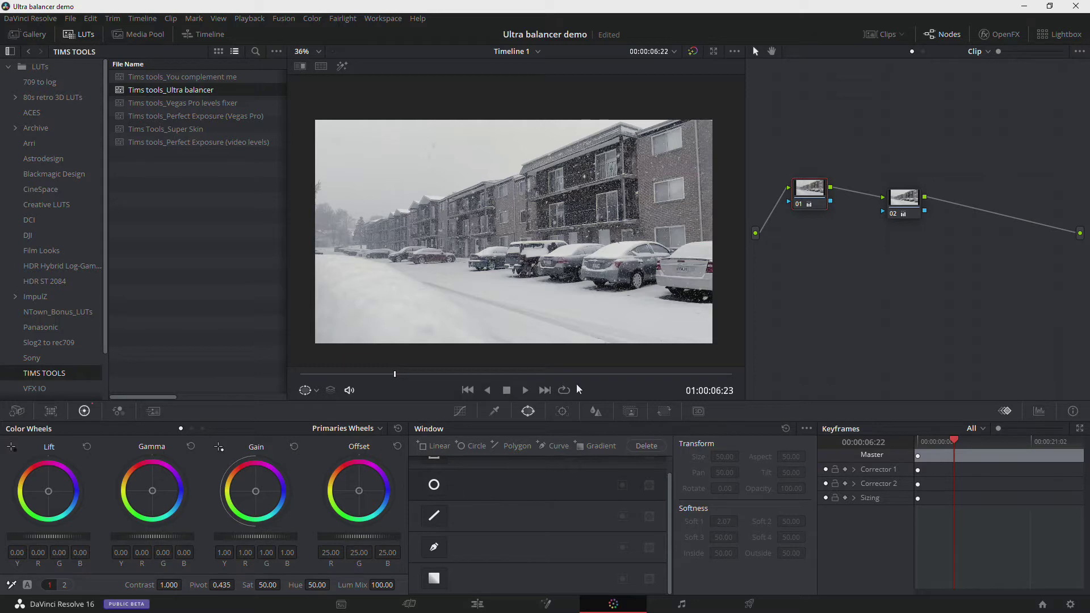
Go to the next clip, showing people in caps, and move the playhead to clip timecode 00:00:08:12
left_click(544, 391)
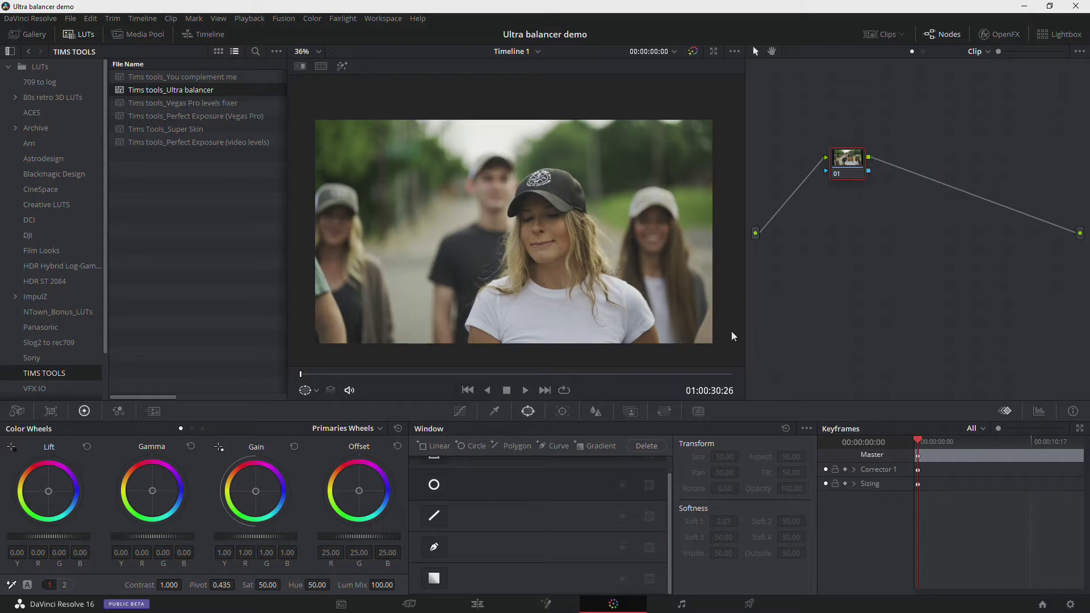
left_click_drag(302, 374, 536, 369)
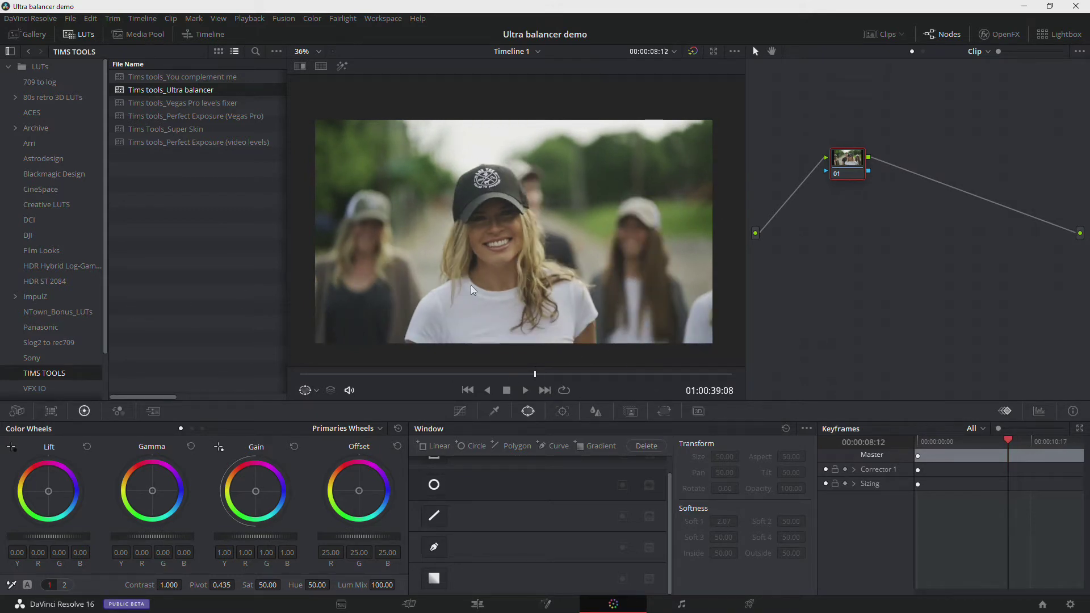
Try to white-balance the clip by sampling the front woman's white T-shirt with the white balance picker
left_click(11, 585)
left_click(490, 318)
left_click_drag(851, 170, 854, 186)
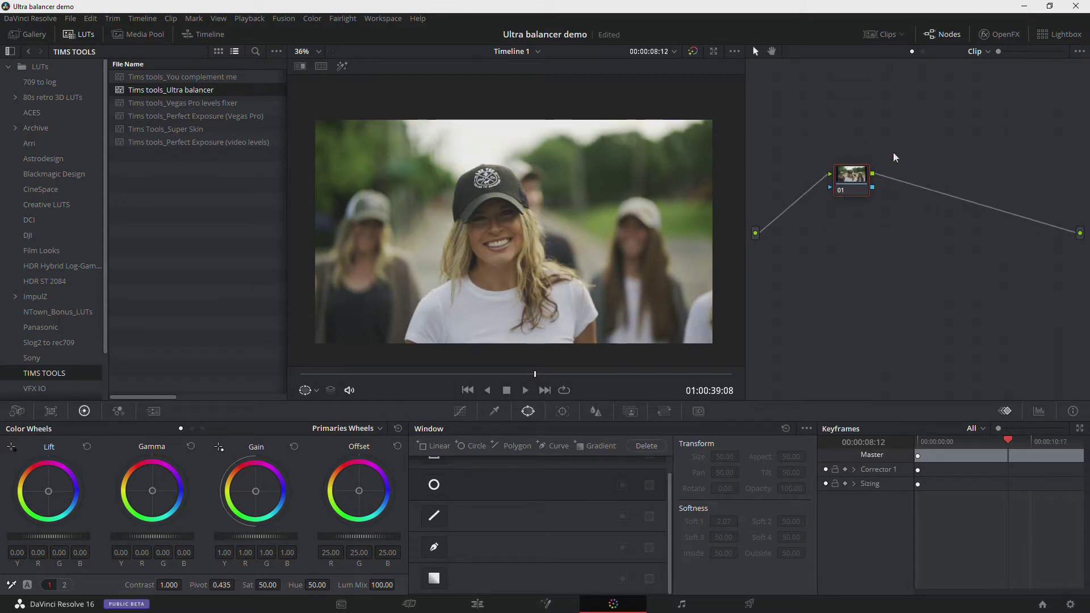
Display the vectorscope for the current clip in place of the keyframes
left_click(1040, 413)
left_click(1013, 429)
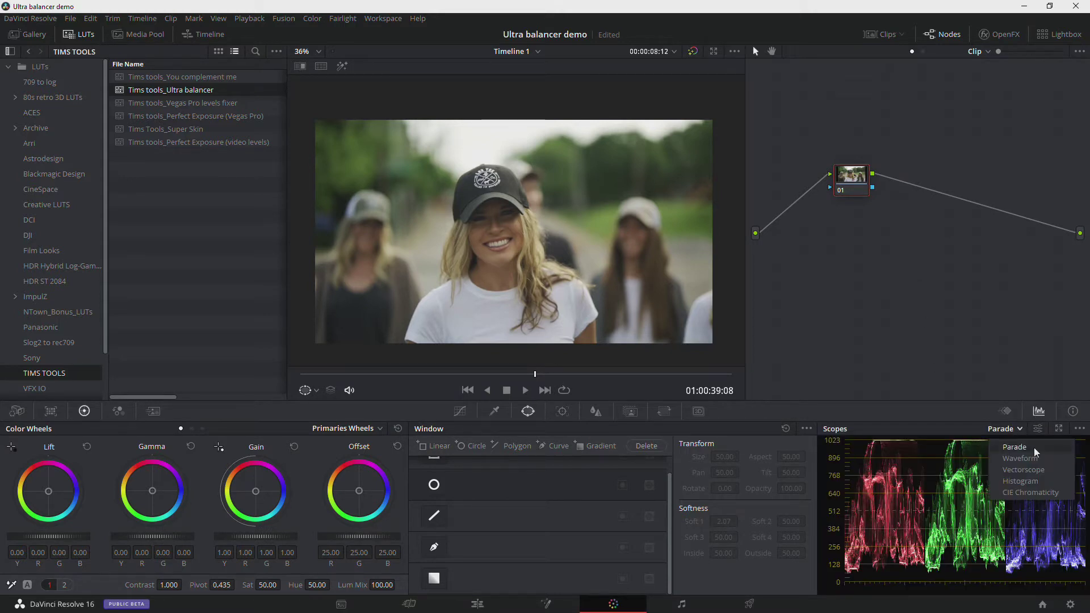
left_click(1035, 472)
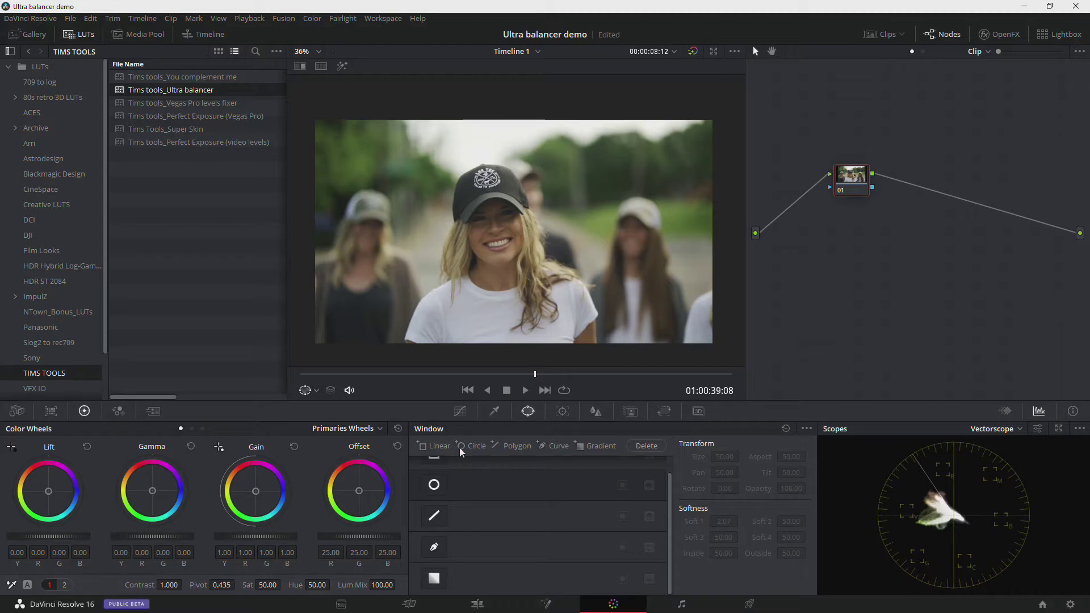
Outline a patch of the front woman's white T-shirt with a four-point curve window, highlight it for the vectorscope, and remove the window
left_click(435, 547)
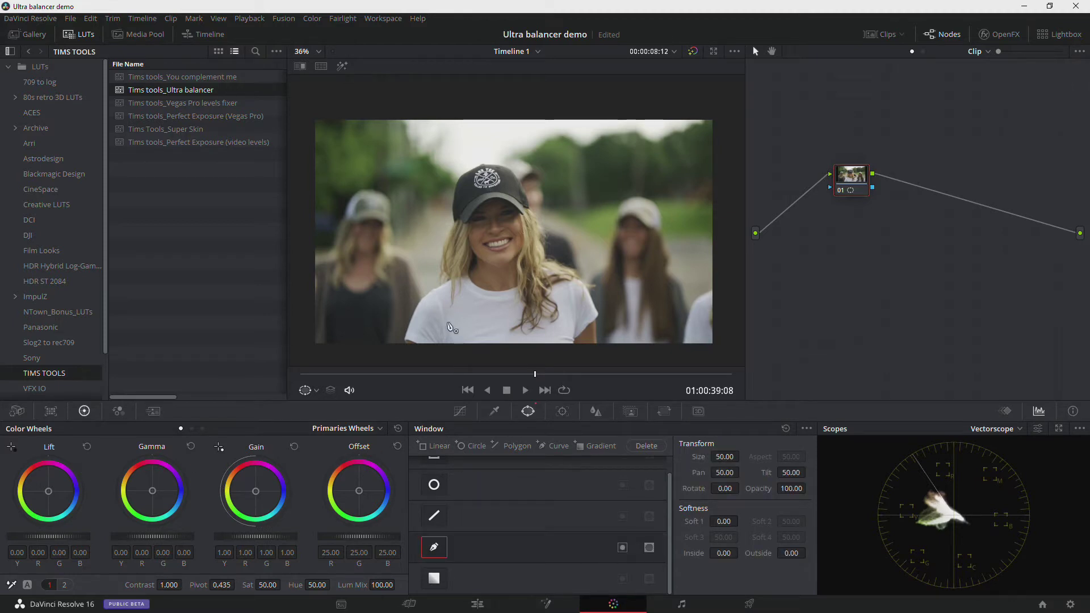
left_click(442, 304)
left_click(444, 337)
left_click(505, 336)
left_click(511, 305)
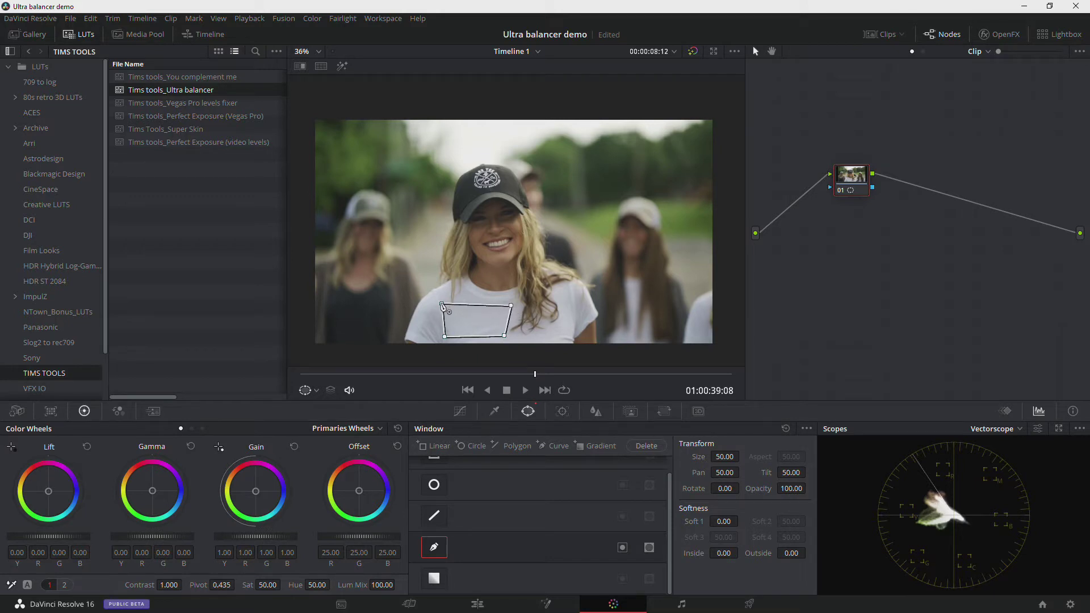
left_click(442, 304)
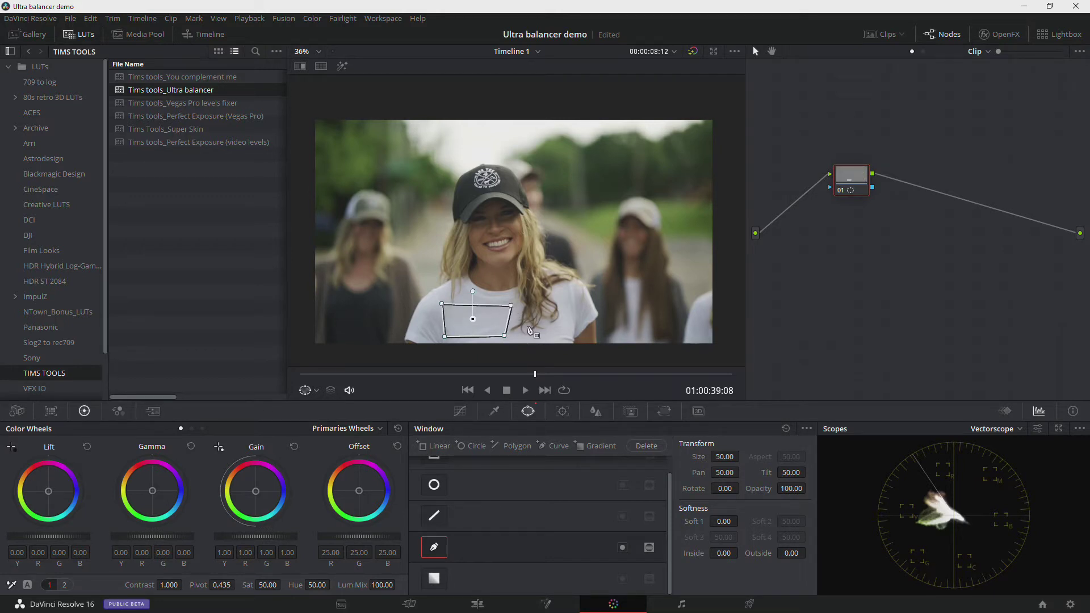
key("shift+h")
left_click(434, 547)
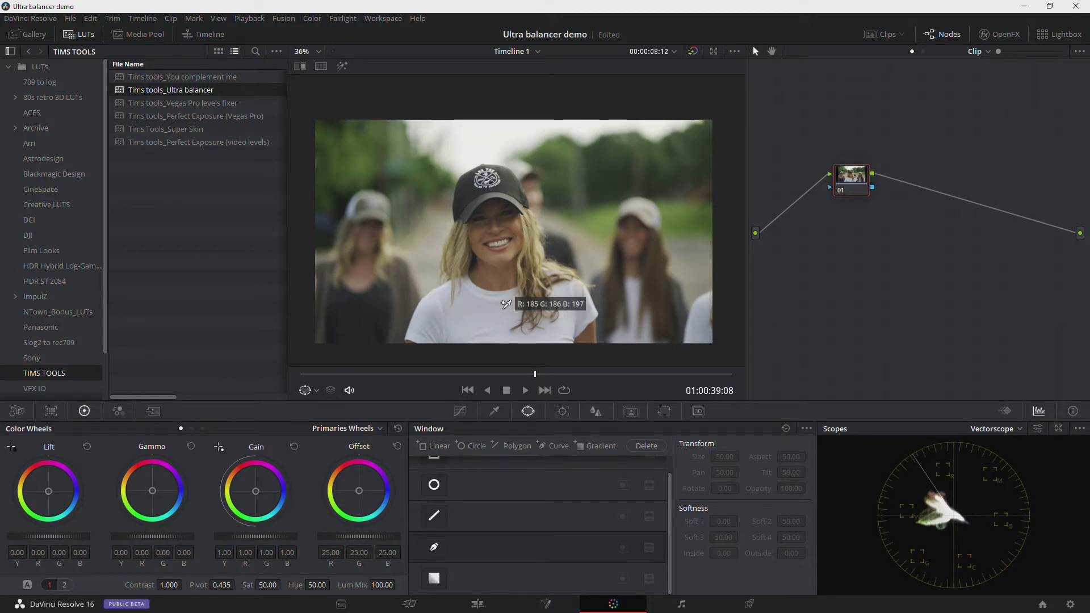
Save the project and shift node 01's Gain toward magenta, with red 1.12, green 0.95 and blue 1.16
key("ctrl+s")
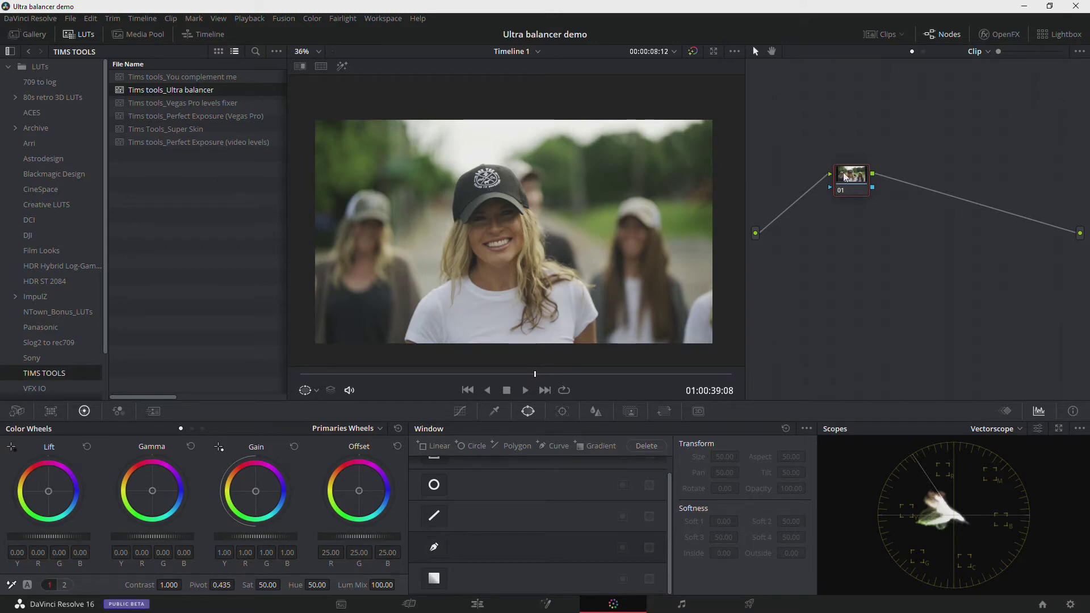
left_click_drag(843, 183, 843, 208)
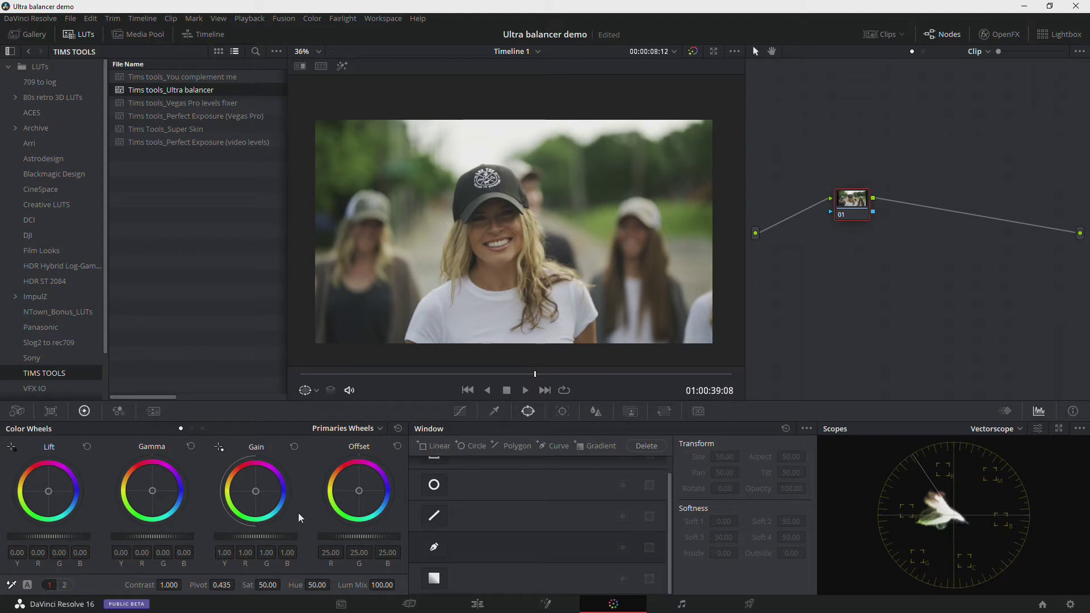
left_click_drag(257, 495, 258, 489)
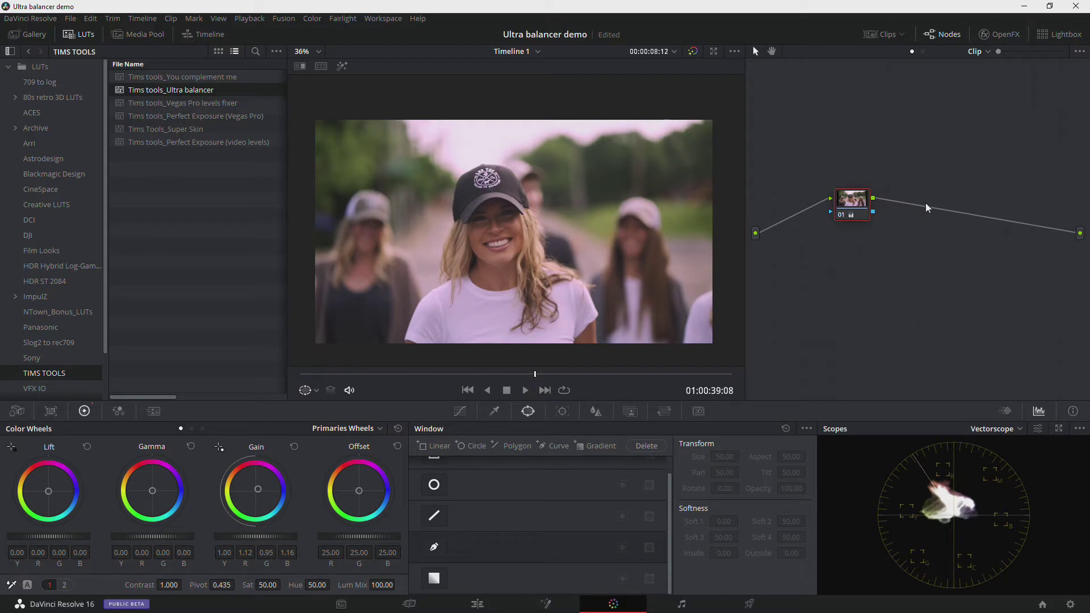
Go to the next clip, move the playhead to clip timecode 00:00:08:14 where the woman is in profile, and reposition its node lower
left_click(546, 391)
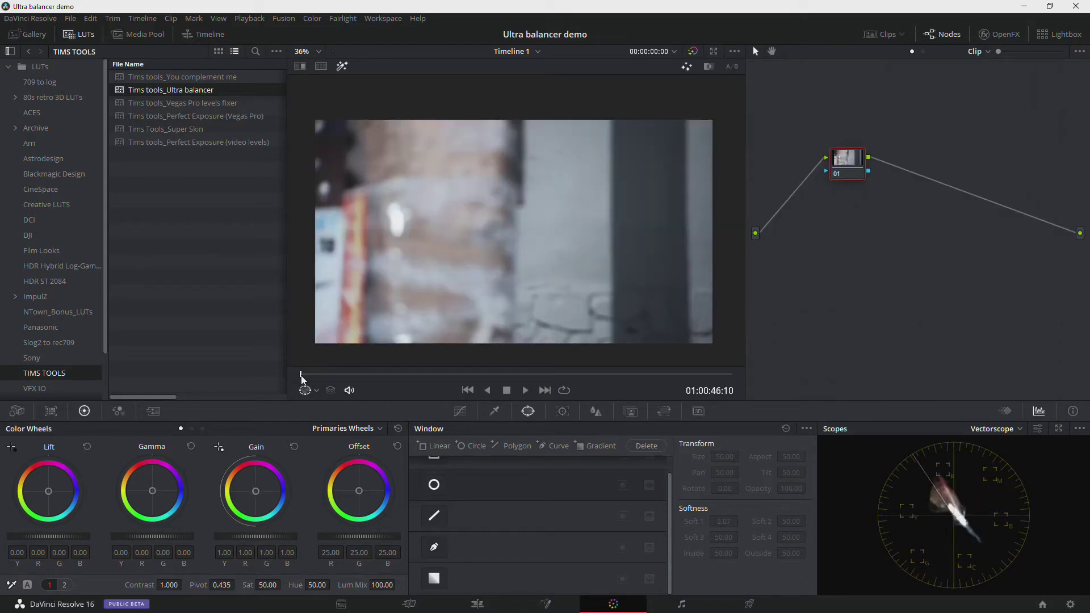
left_click_drag(302, 375, 437, 363)
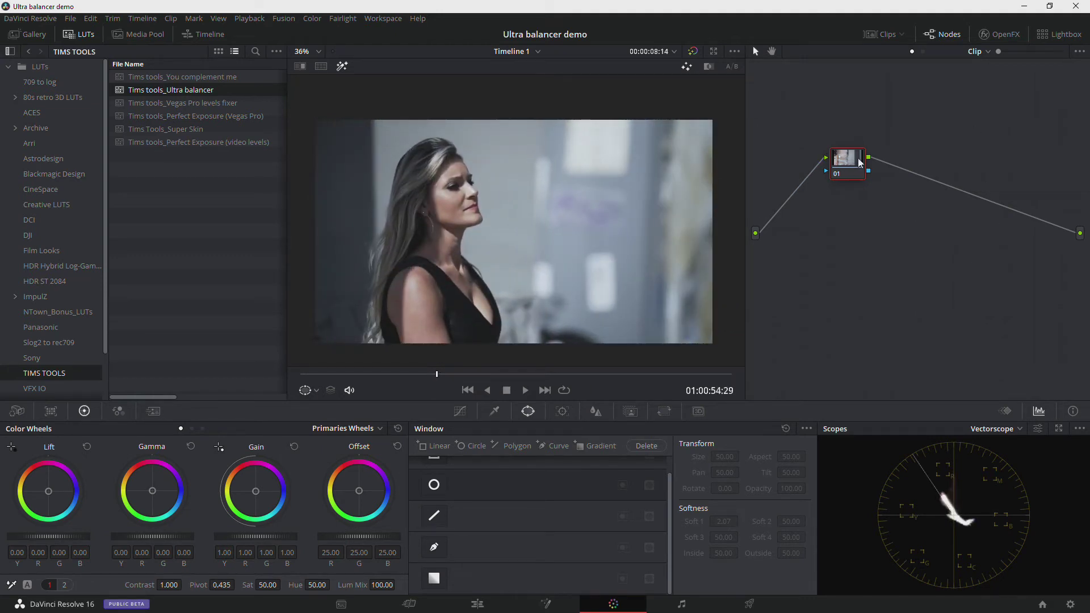
left_click_drag(860, 163, 874, 198)
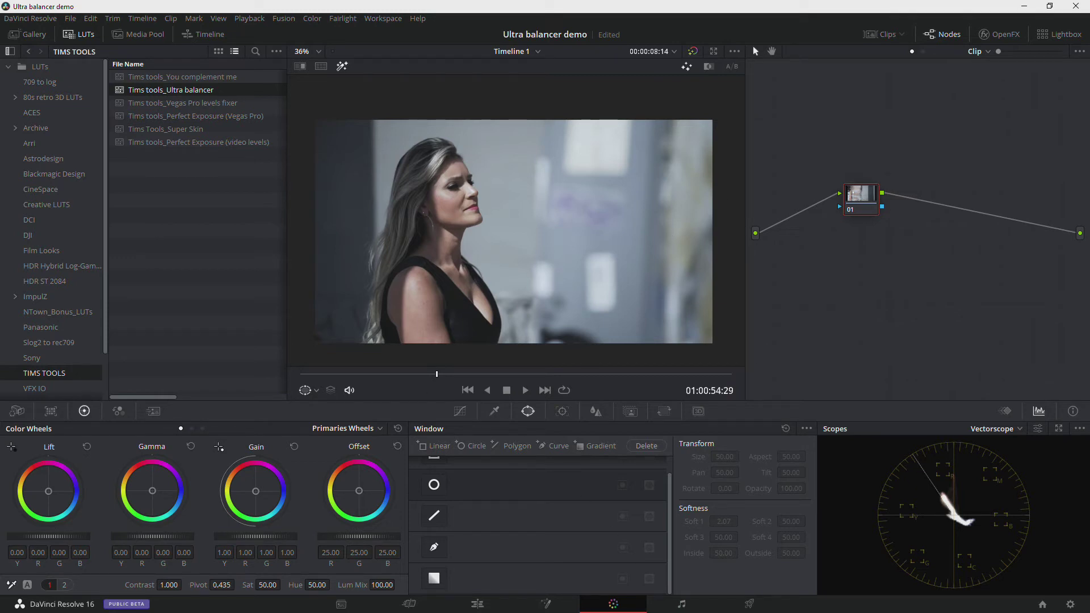
White-balance the clip from the bright white rectangle on the background wall, and grab a still of the result into the gallery
left_click(10, 585)
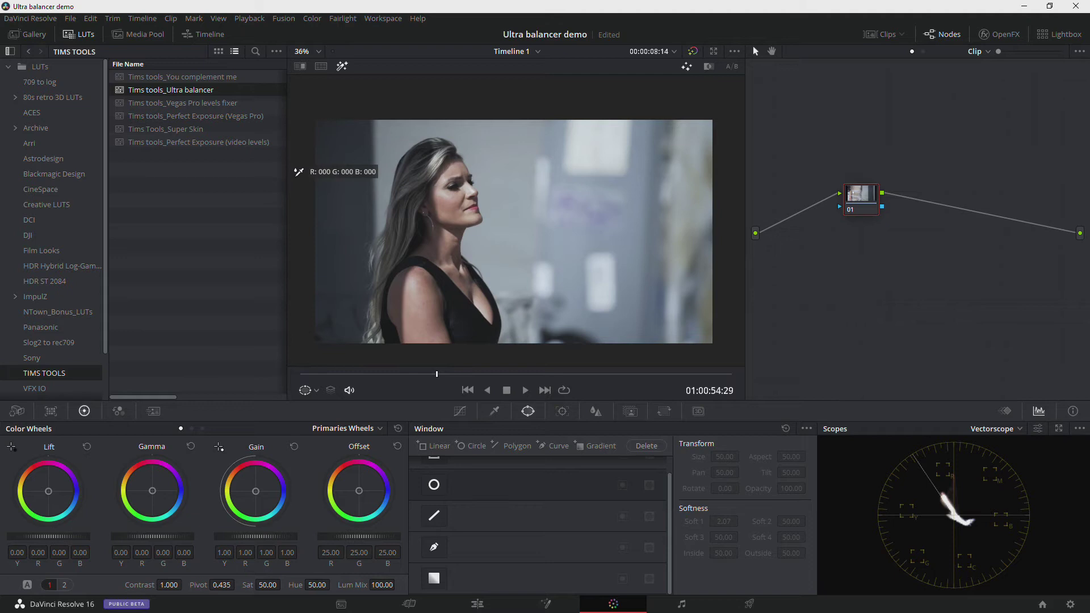
left_click(590, 151)
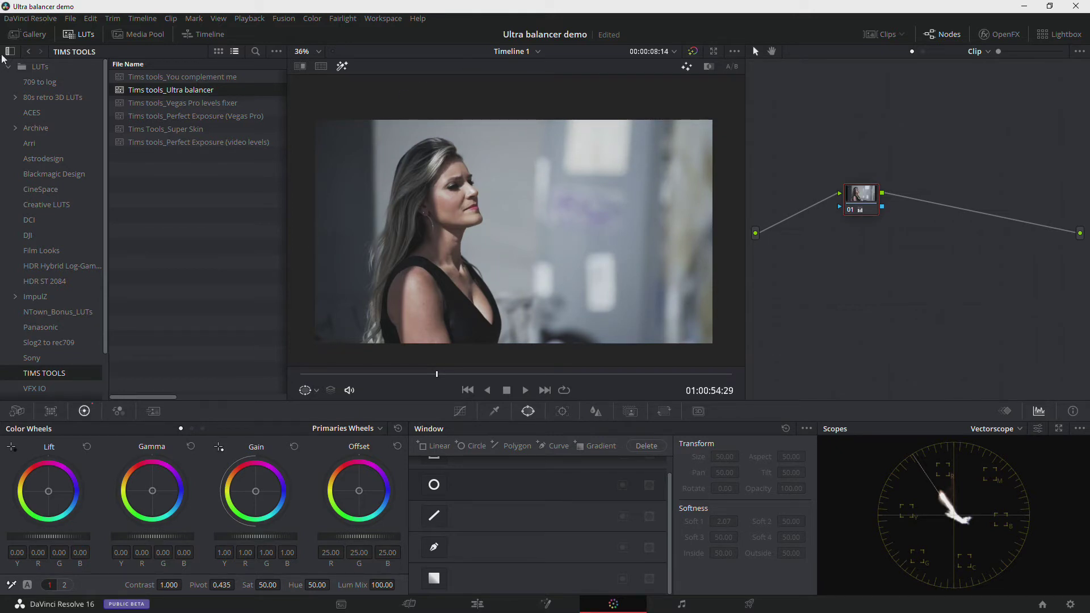
left_click(28, 32)
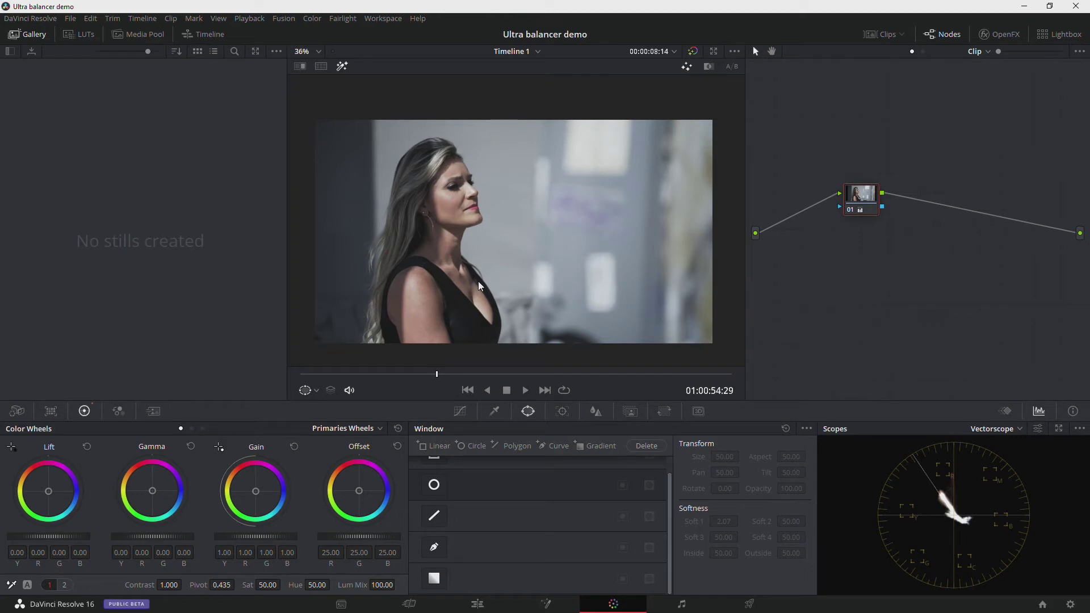
key("ctrl+alt+g")
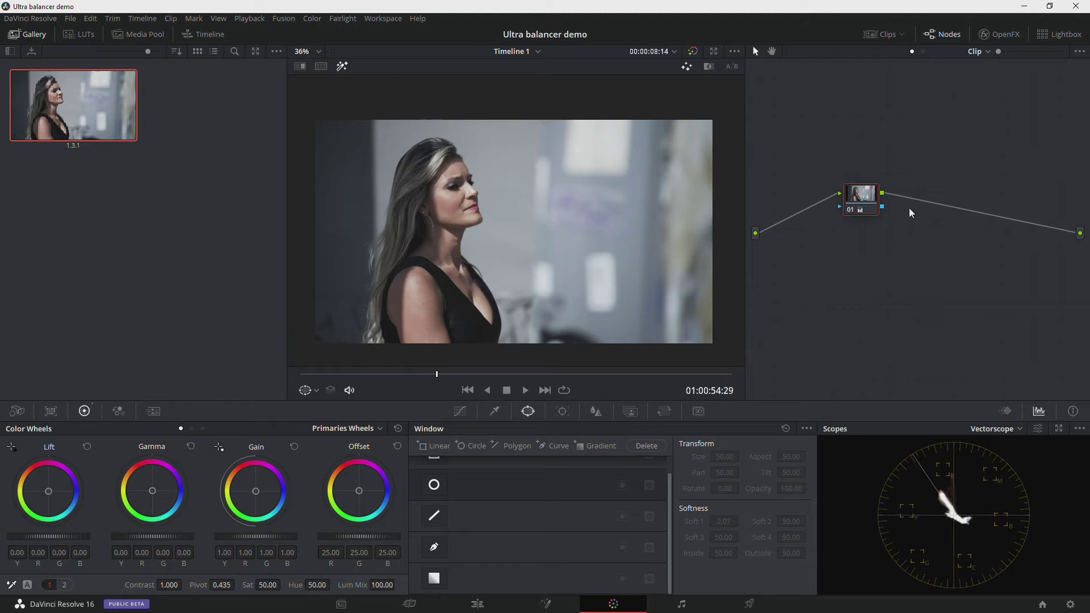
Undo that balance, white-balance from the dark wall area behind the woman's back instead, and grab a still
left_click_drag(862, 198, 822, 203)
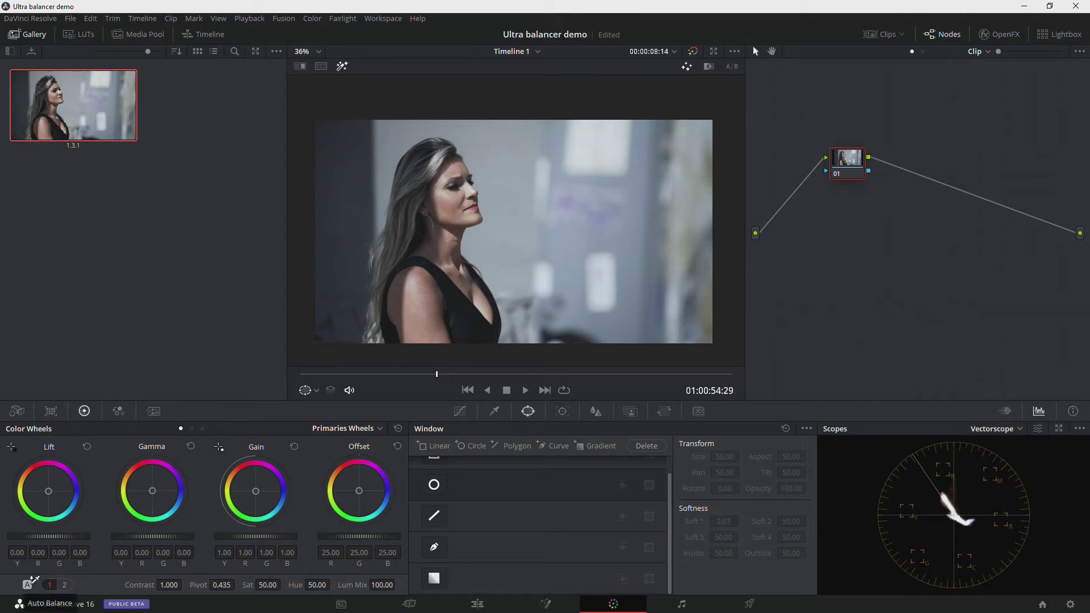
left_click(345, 182)
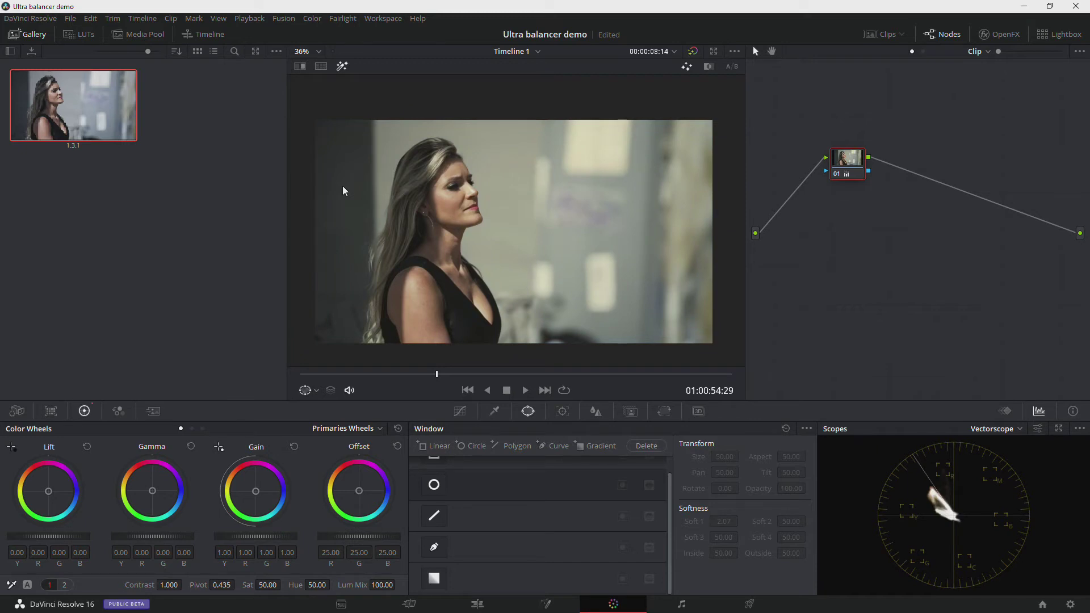
key("ctrl+alt+g")
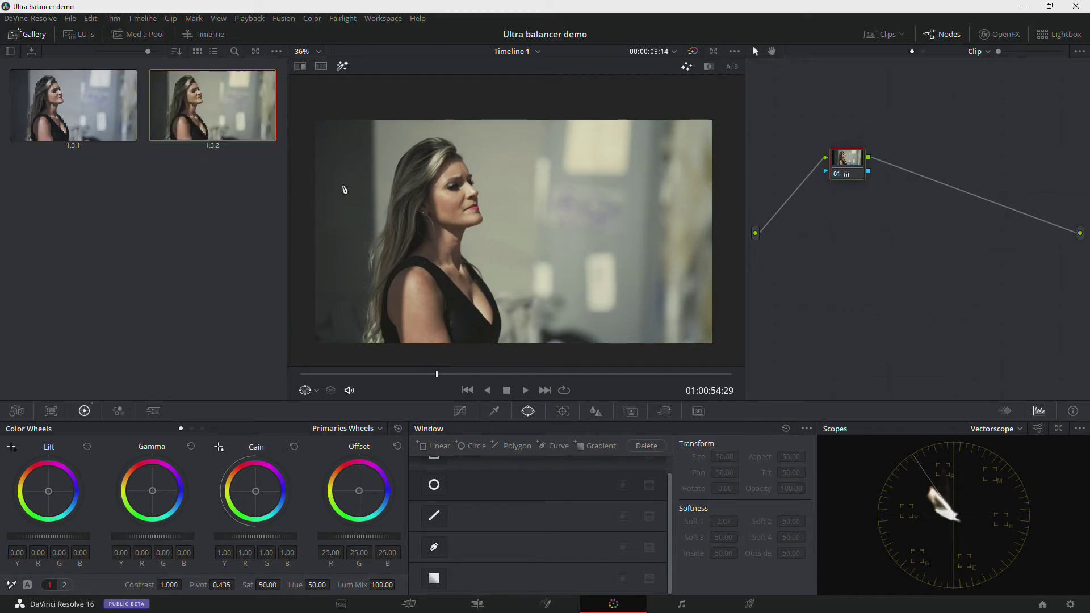
Undo the dark-wall balance, white-balance from the woman's black dress instead, and grab a still
key("ctrl+z")
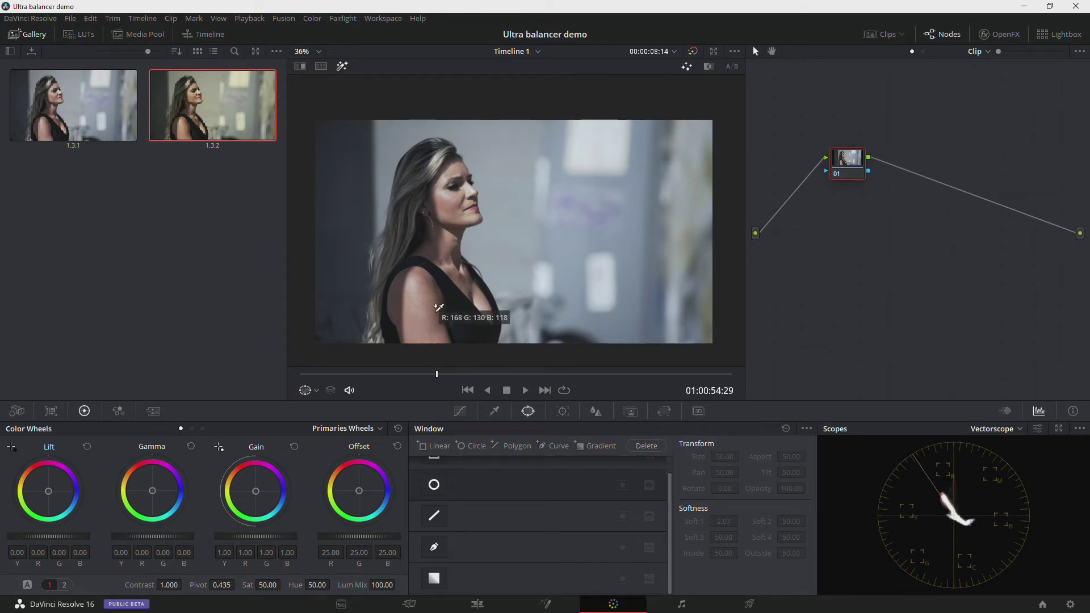
left_click(455, 297)
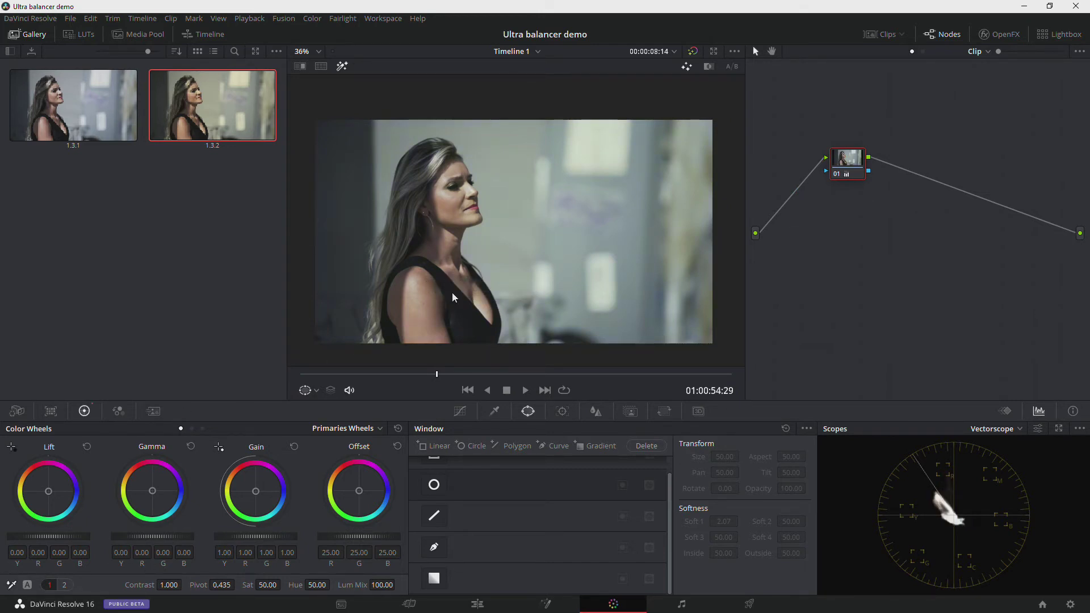
key("ctrl+alt+g")
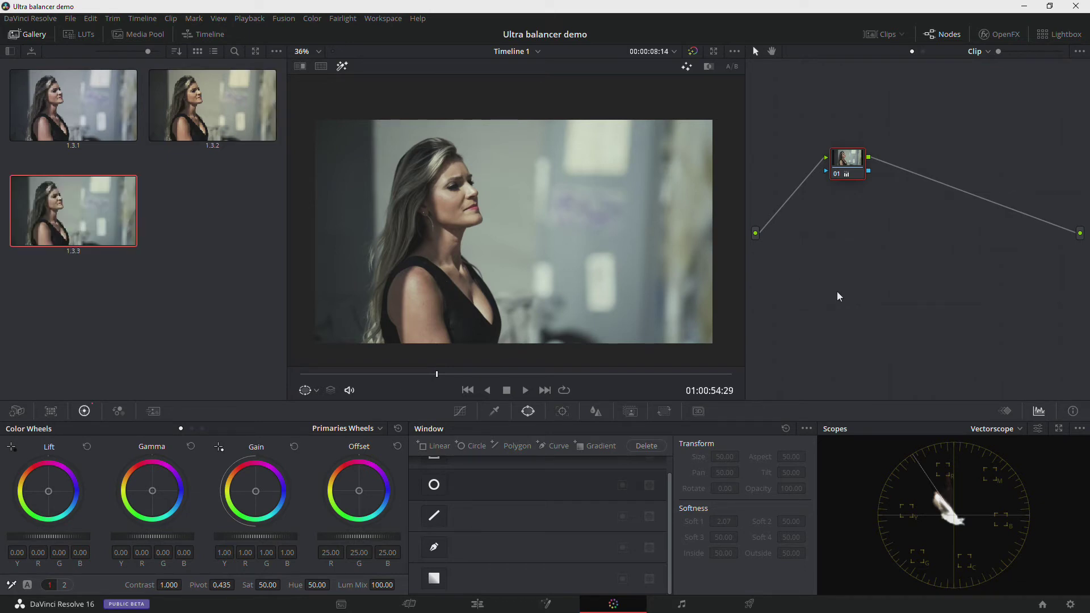
Undo the dress balance, white-balance from the grey wall just in front of the woman's face, and grab a still
key("ctrl+z")
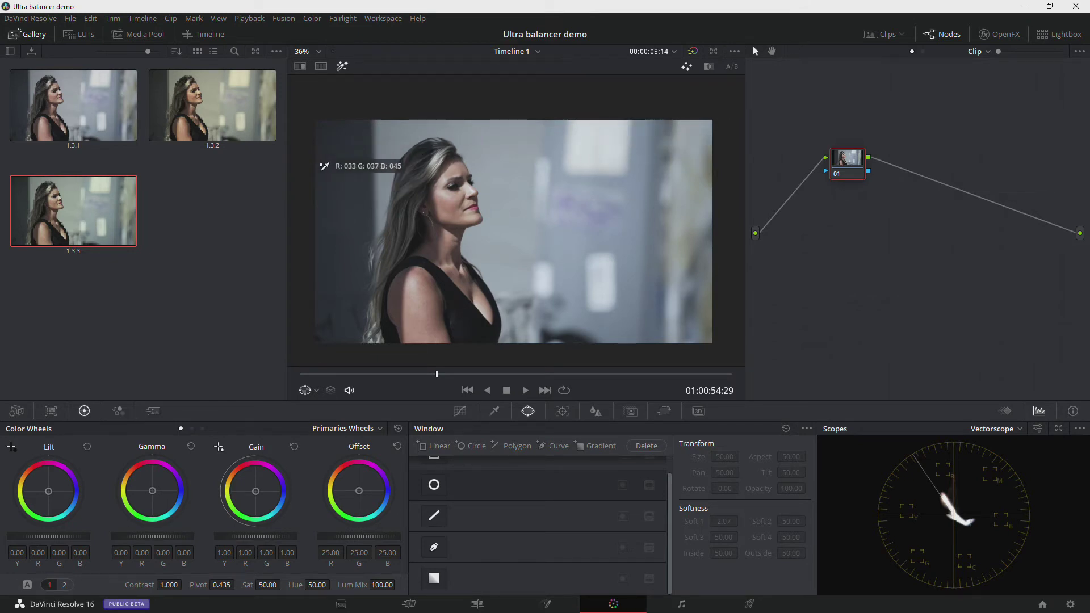
left_click(496, 151)
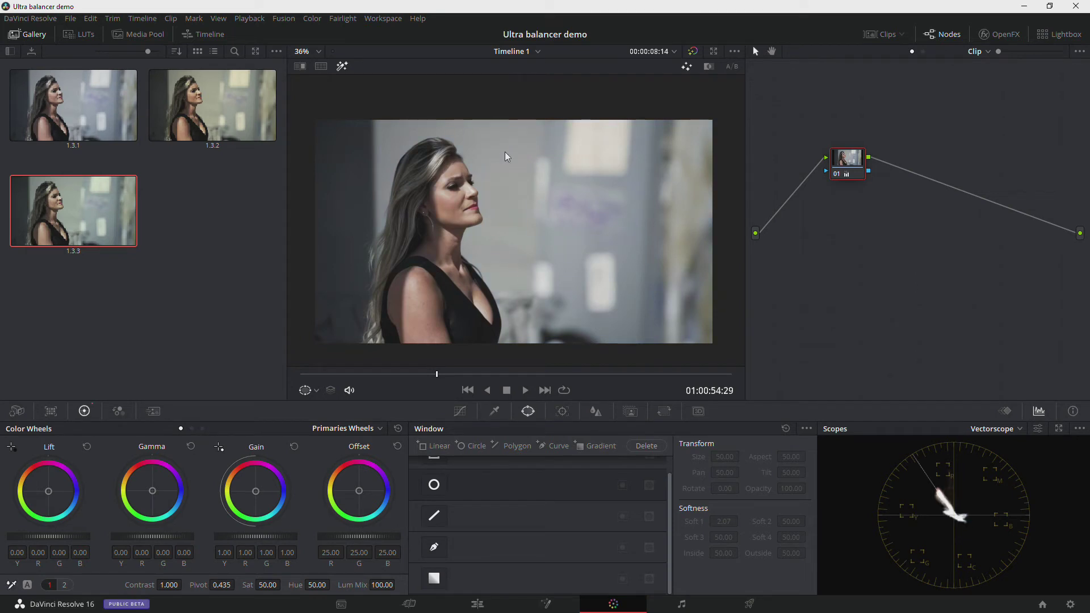
key("ctrl+alt+g")
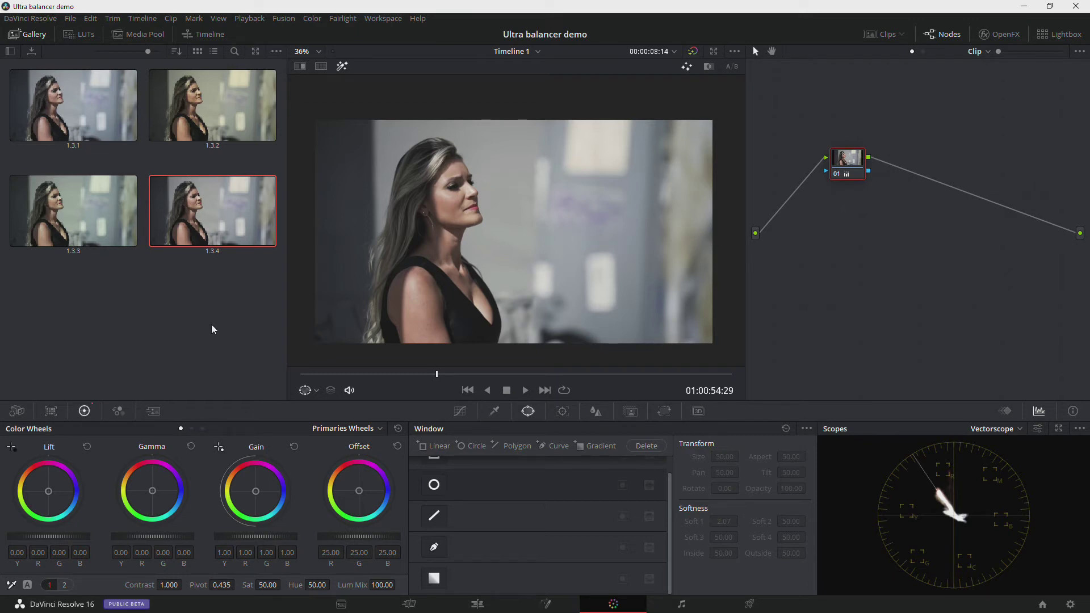
Bring back the keyframes display, go to the next clip with the woman against green, and scrub through it, returning to its start
left_click(1007, 412)
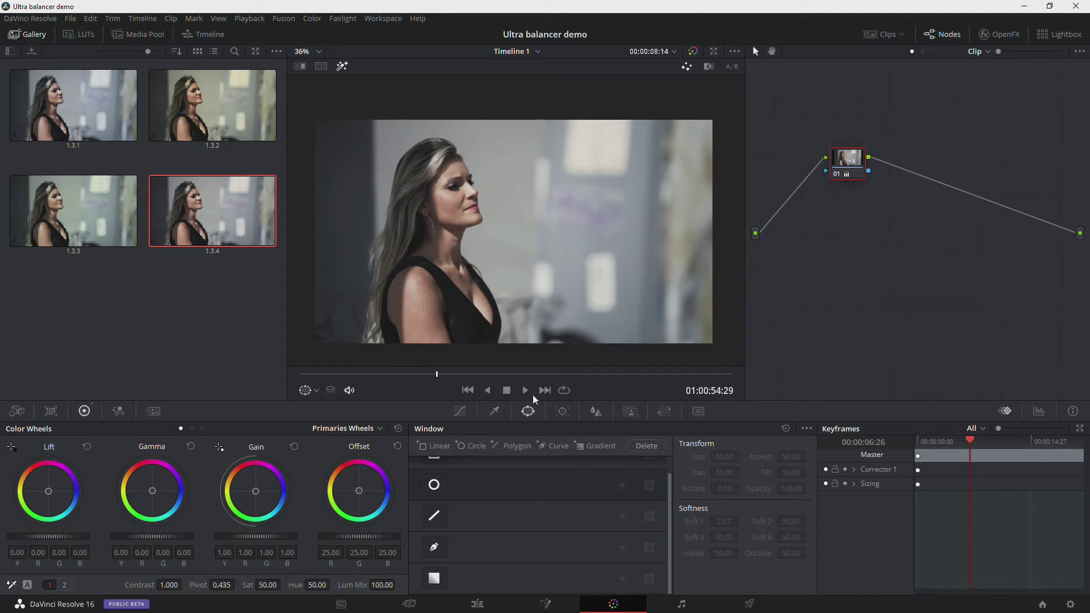
left_click(548, 394)
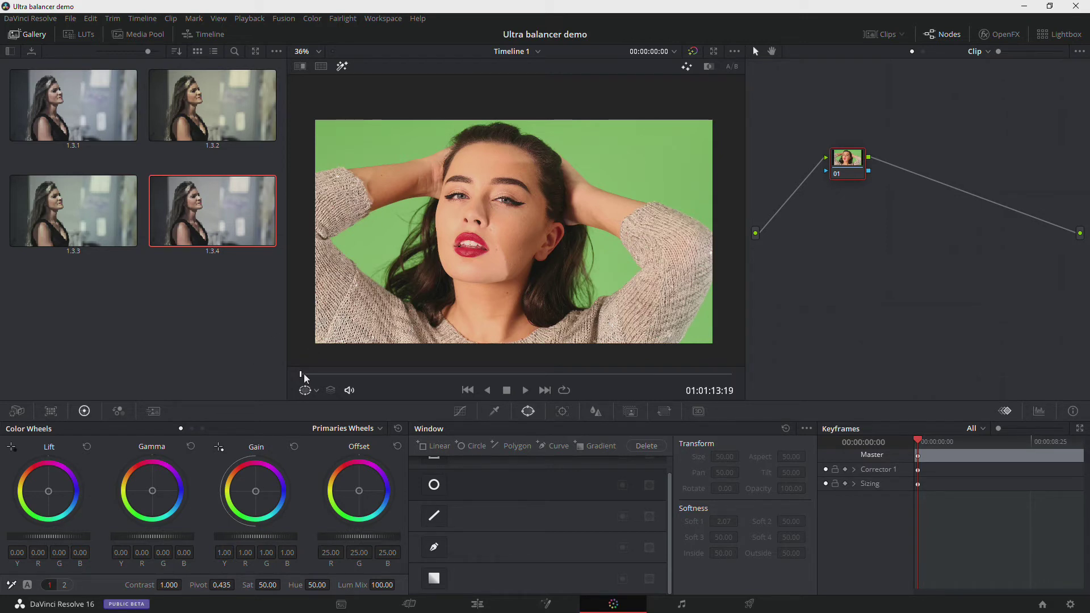
left_click_drag(302, 377, 455, 373)
left_click_drag(583, 371, 302, 376)
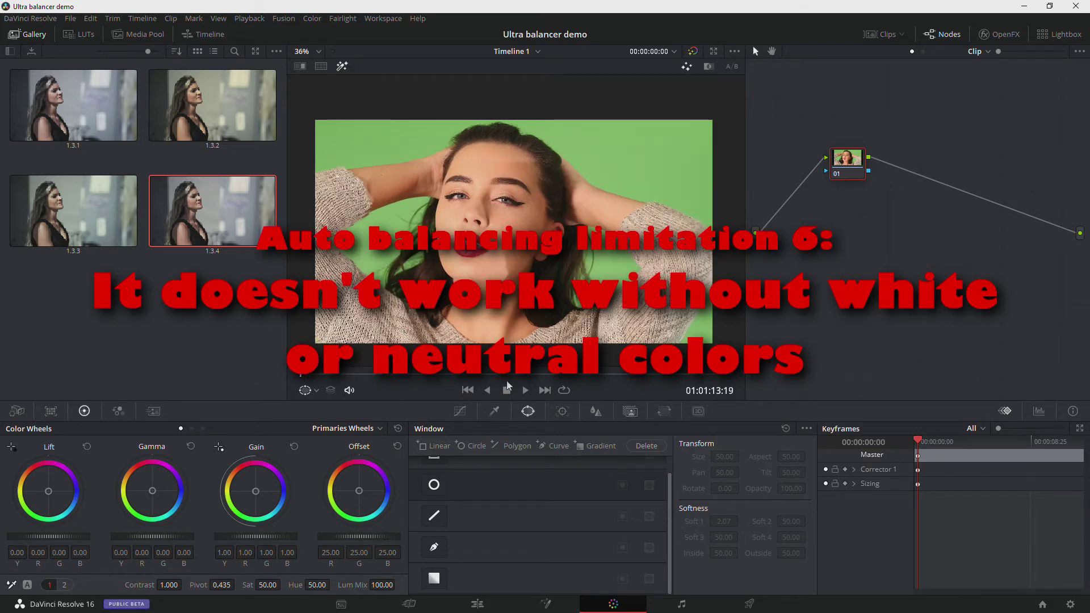
Try white-balancing the green-background clip by sampling the woman's teeth with the white balance picker, and undo the correction
left_click(11, 586)
left_click(467, 248)
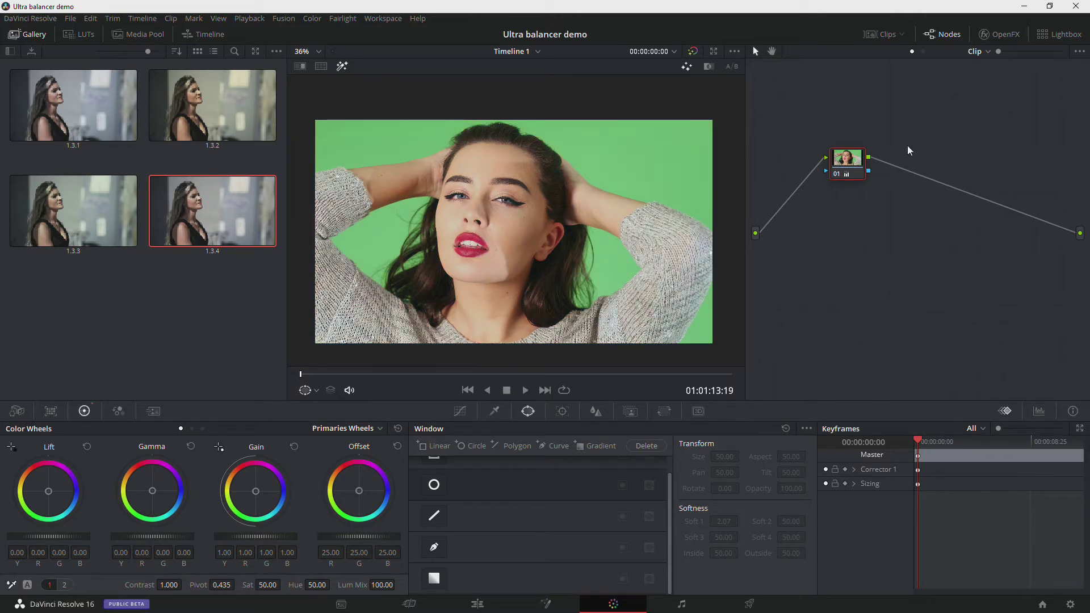
left_click_drag(848, 160, 861, 174)
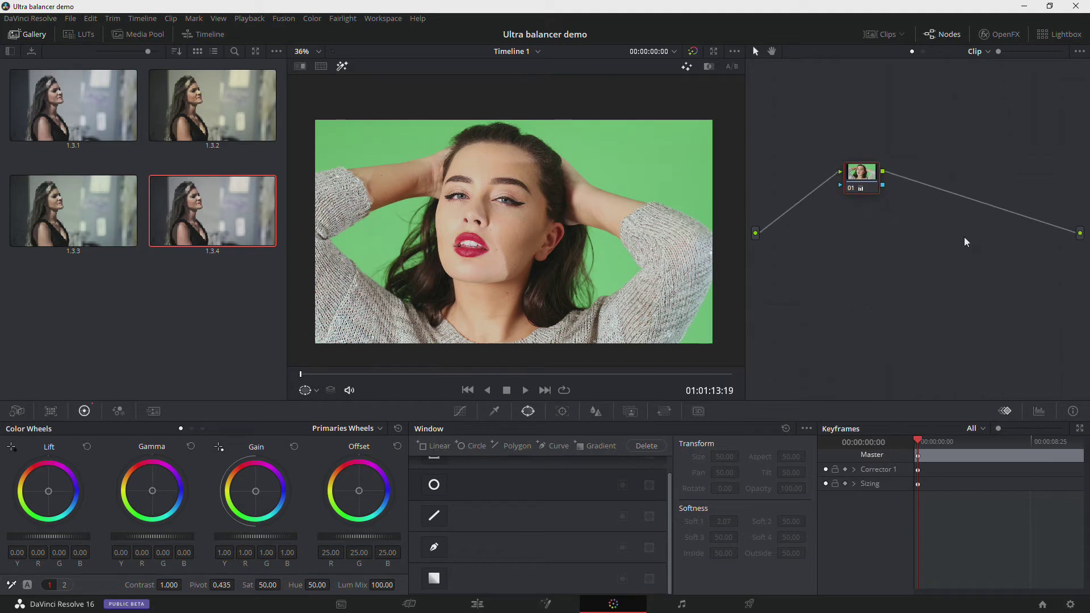
key("ctrl+z")
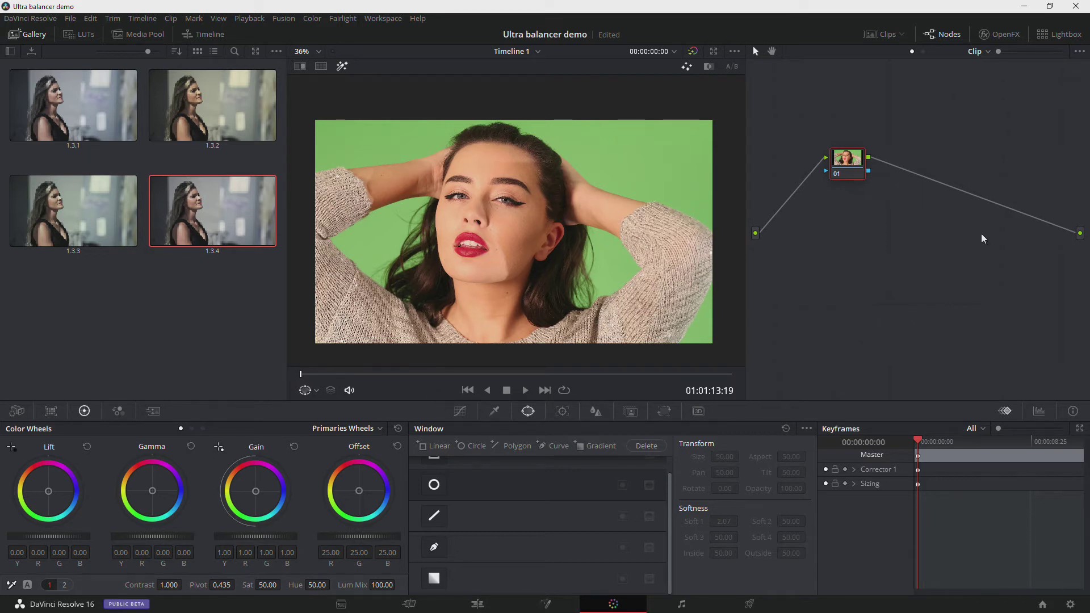
Show the LUT browser's TIMS TOOLS folder and add a serial node after node 01
left_click_drag(838, 181, 820, 210)
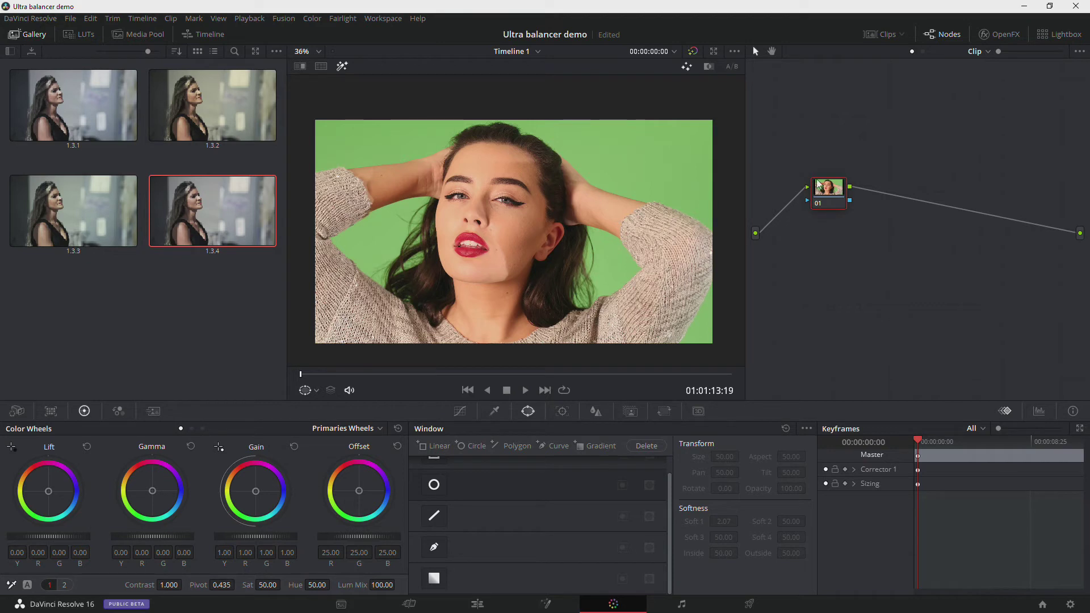
left_click(148, 30)
left_click(80, 34)
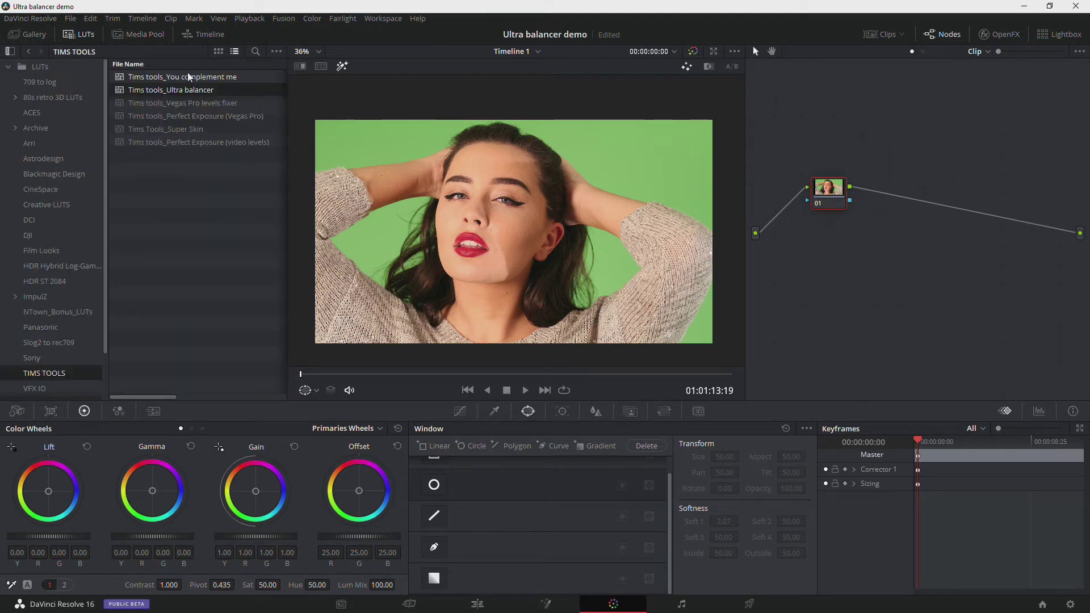
left_click_drag(835, 196, 839, 216)
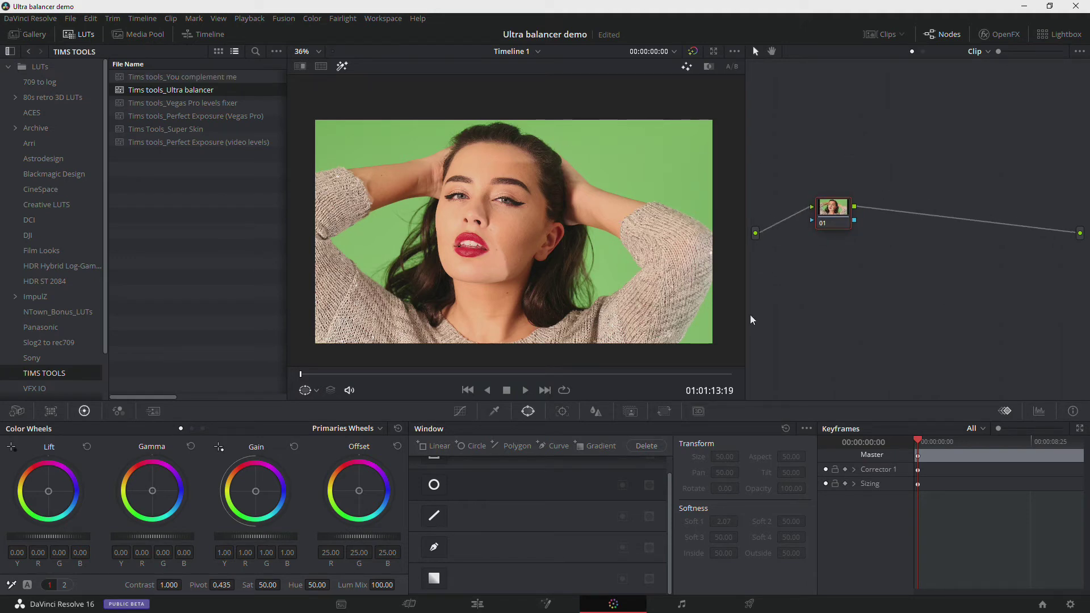
key("alt+s")
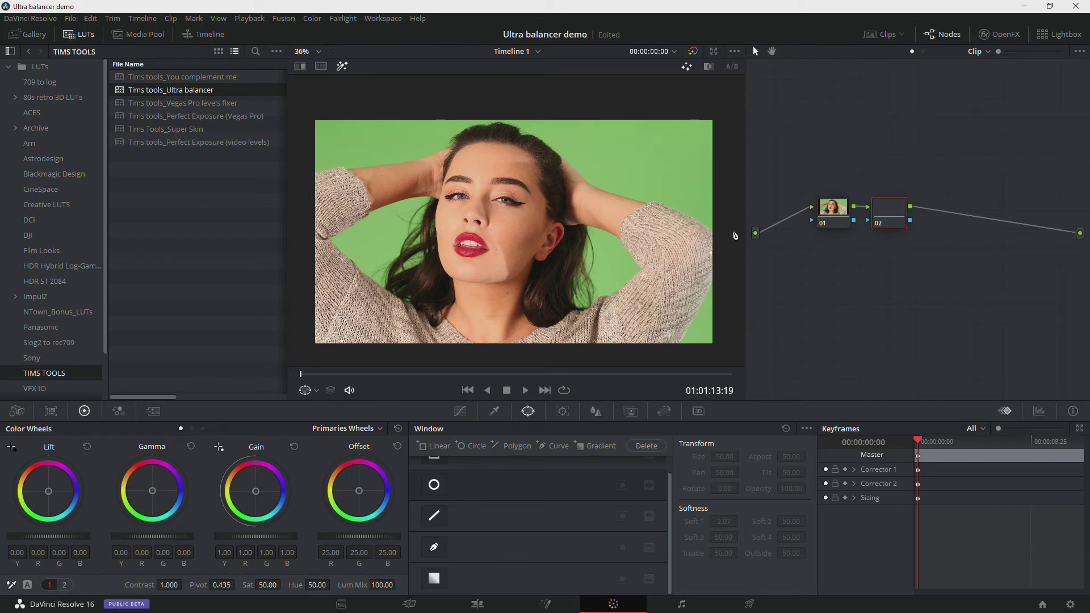
Space nodes 01 and 02 apart and apply the Tims Tools_Super Skin LUT to node 02
left_click_drag(840, 222, 906, 226)
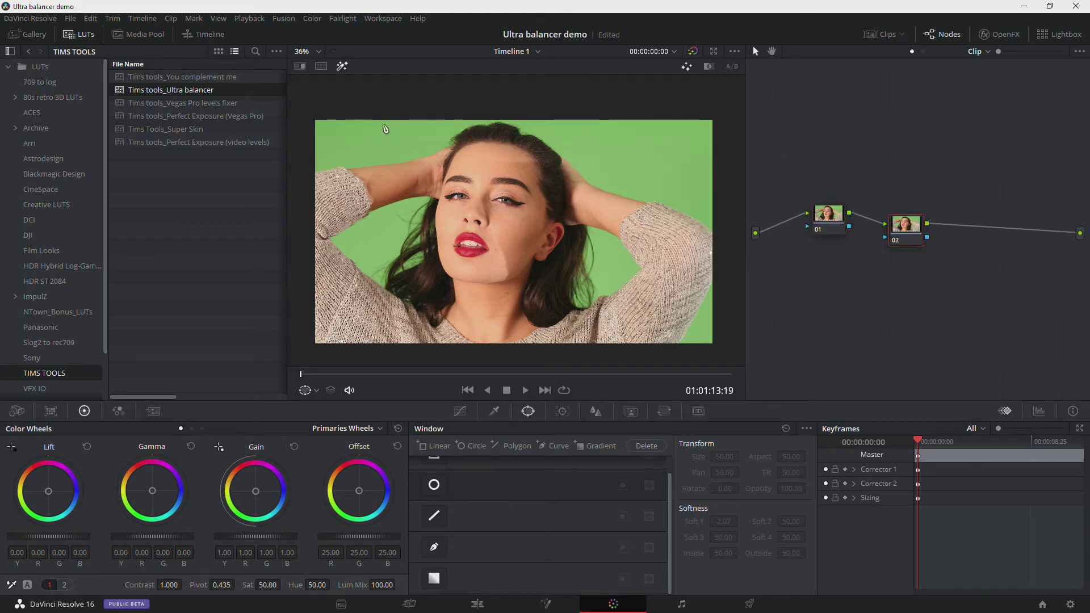
left_click(145, 130)
left_click_drag(136, 129, 894, 226)
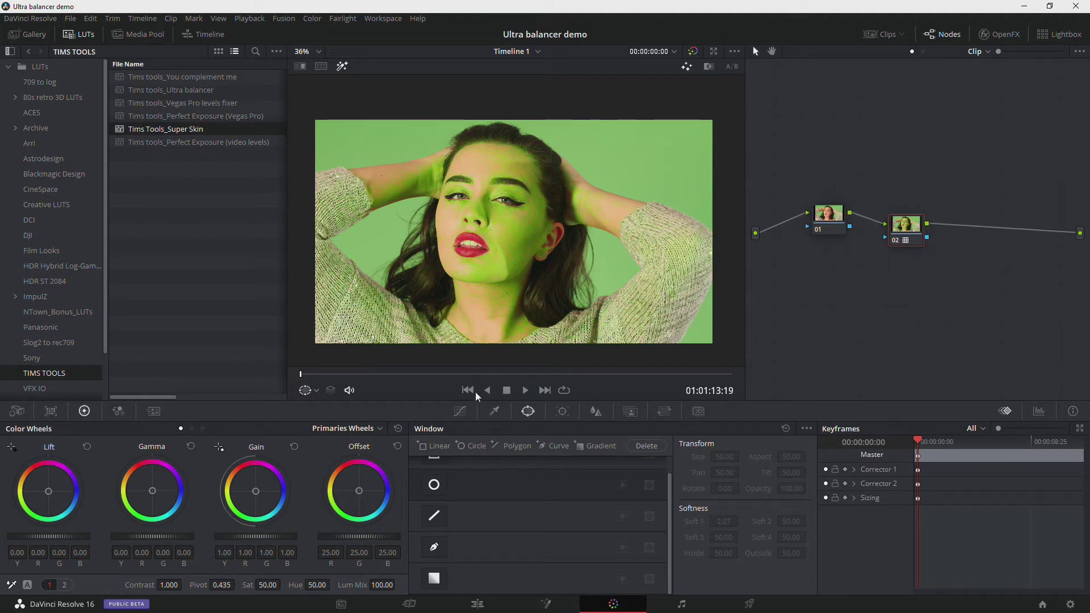
Select node 01, check the image with the grade bypassed and restored, and set the node's Hue to 51.40
left_click(828, 216)
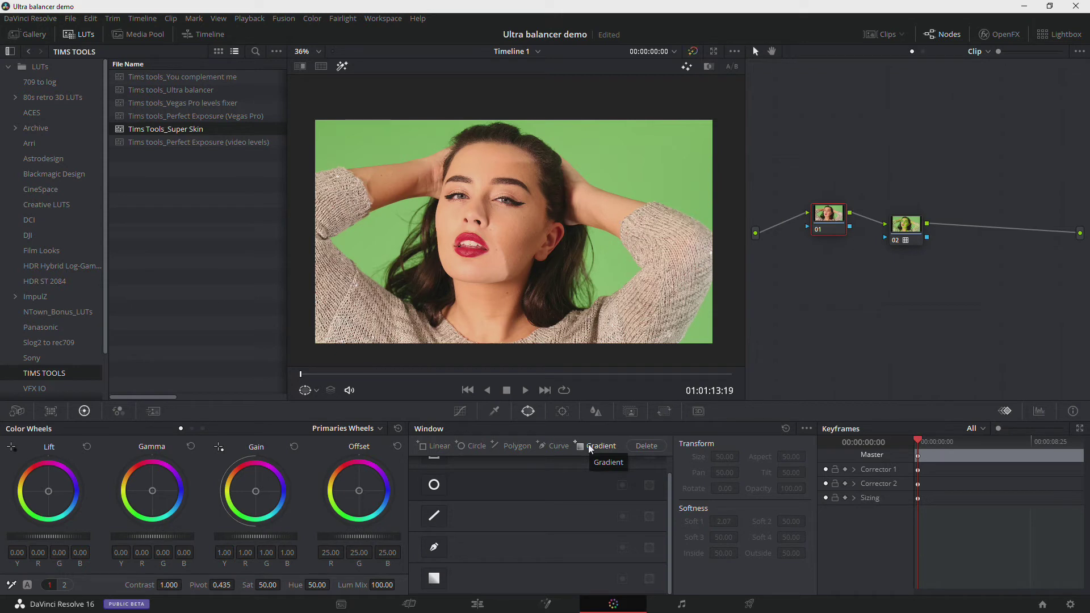
key("shift+d")
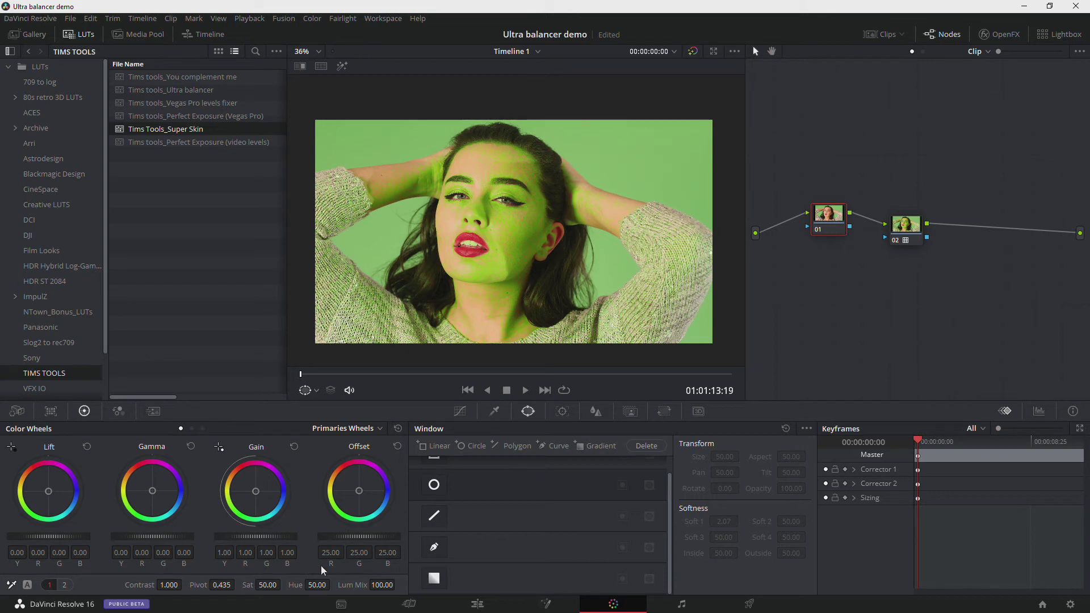
left_click_drag(317, 585, 334, 585)
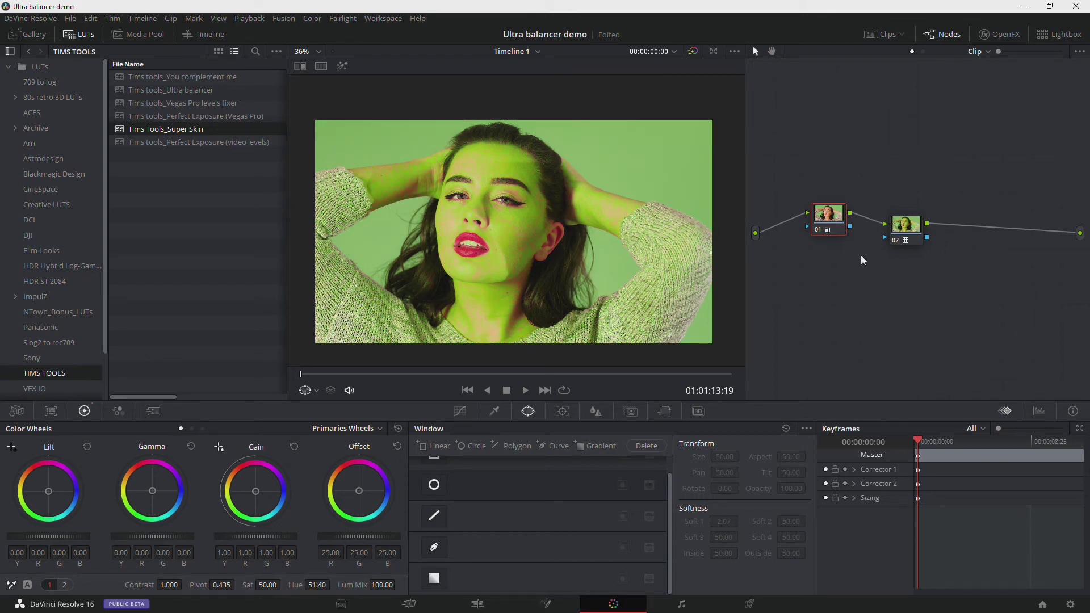
Disable the Super Skin LUT on node 02 and compare the graded and bypassed image on the vectorscope
left_click(912, 227)
key("ctrl+d")
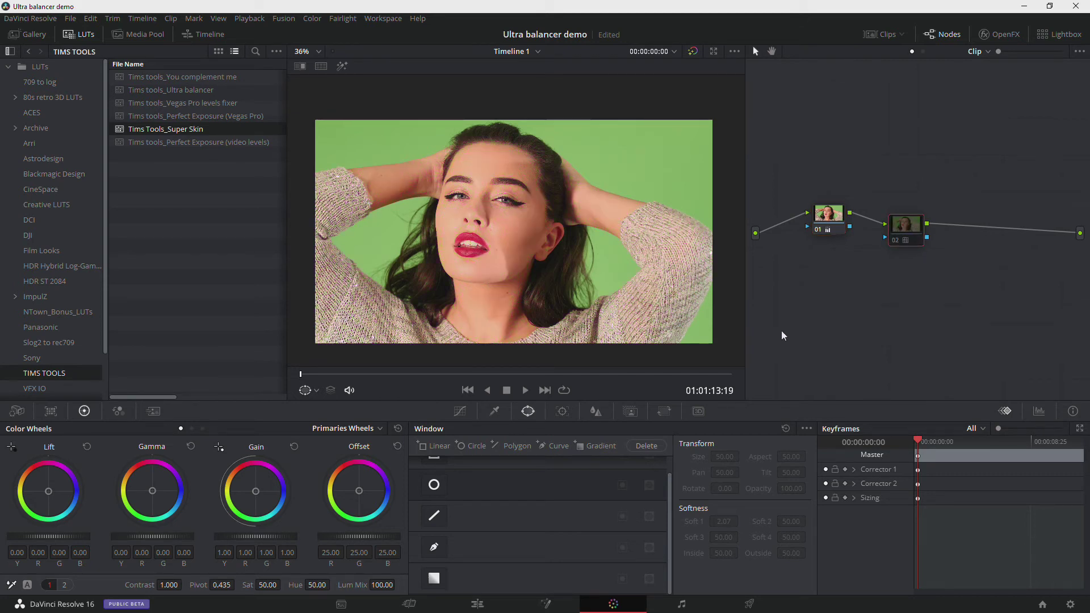
key("shift+d")
left_click(1040, 411)
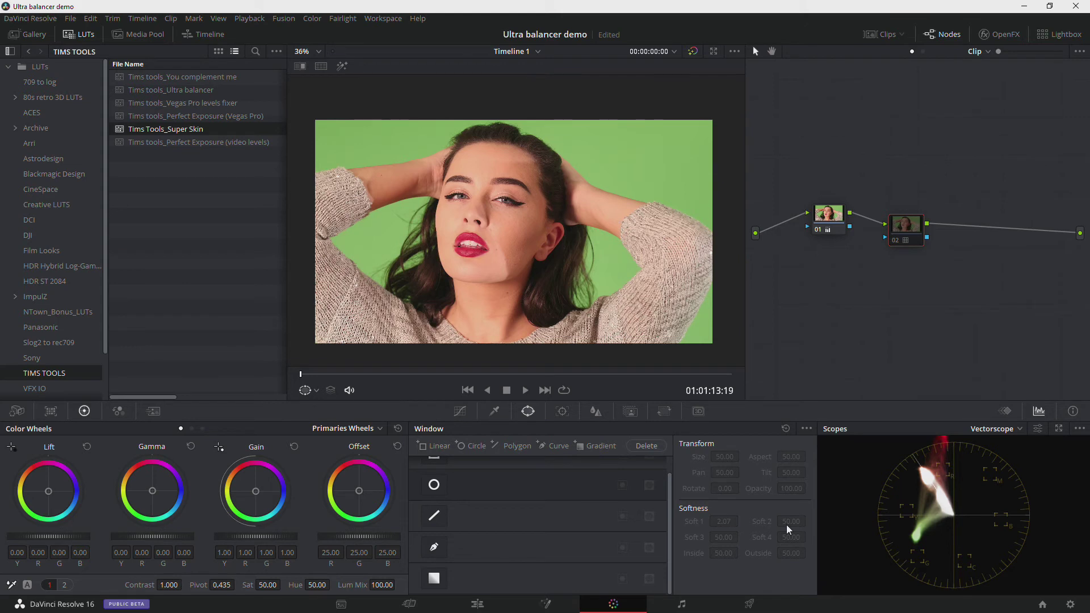
key("shift+d")
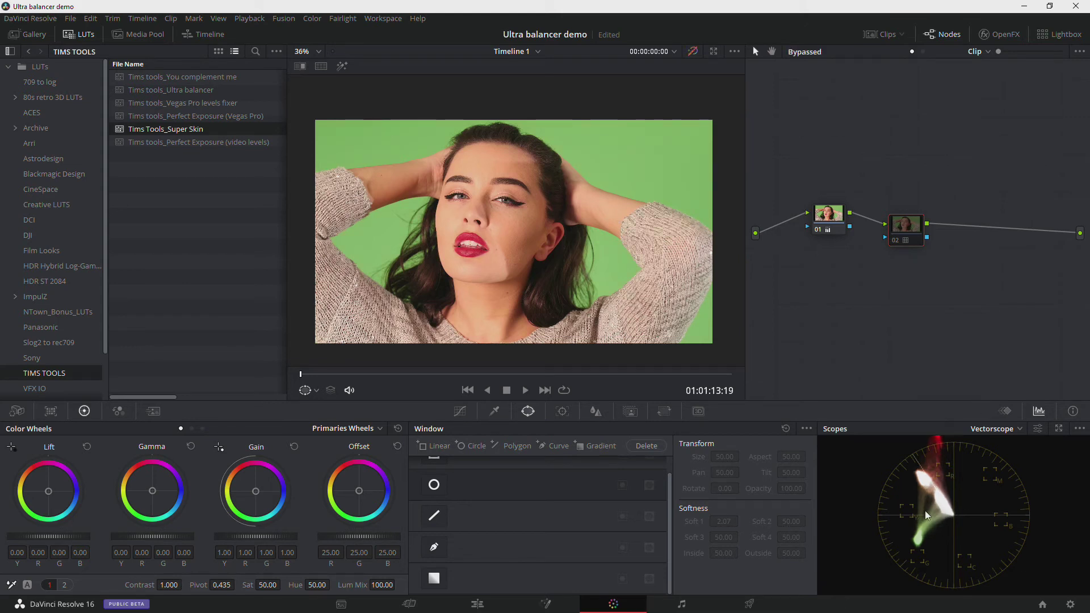
key("shift+d")
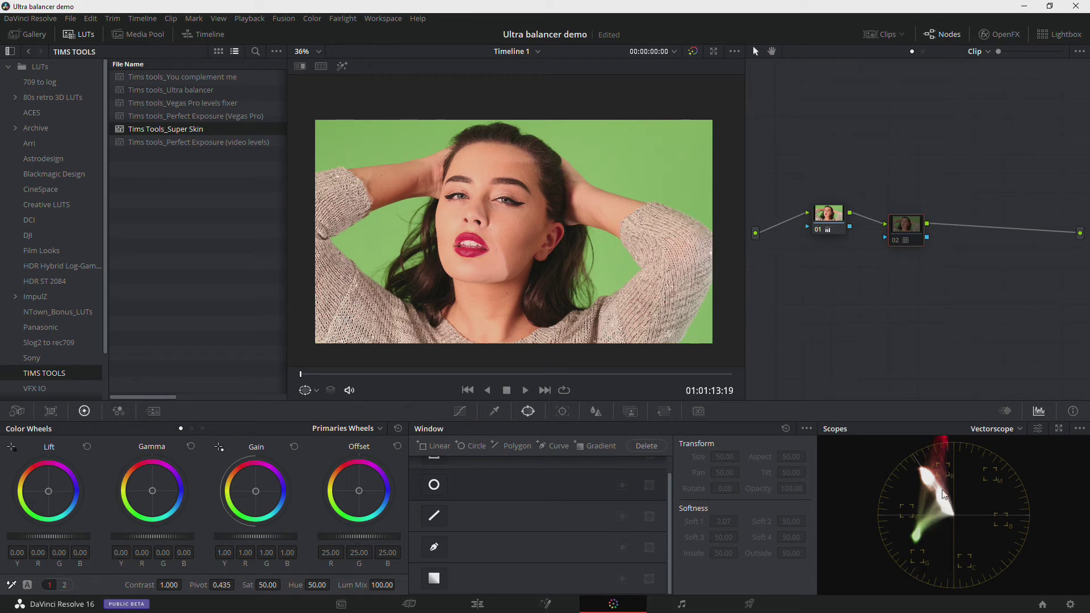
Bring back the keyframes display, reposition node 02, and check the image with its LUT enabled and disabled
left_click(1006, 411)
left_click_drag(919, 233, 918, 206)
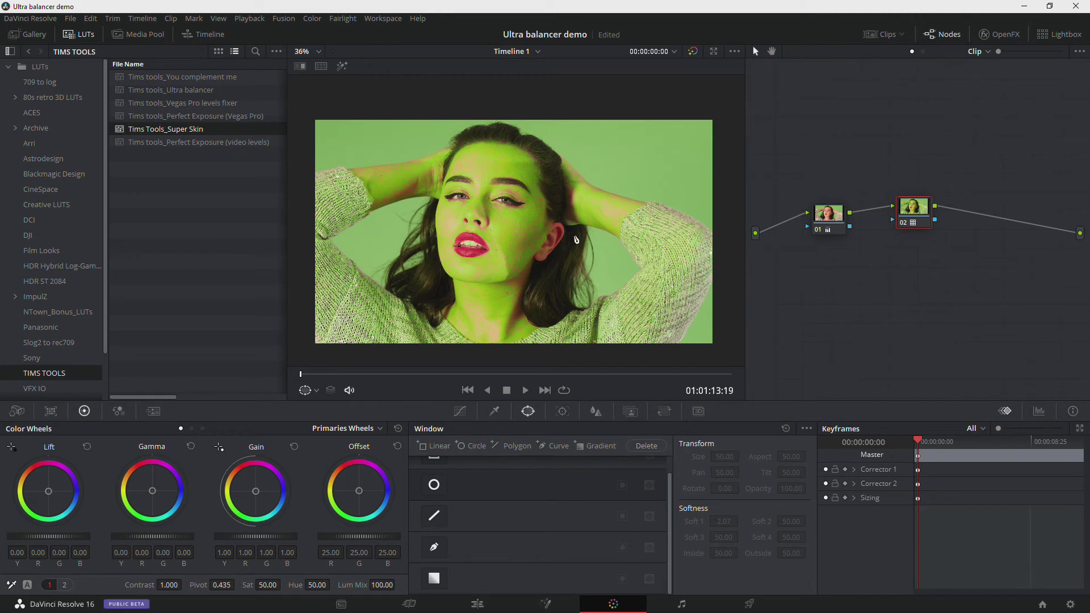
key("ctrl+d")
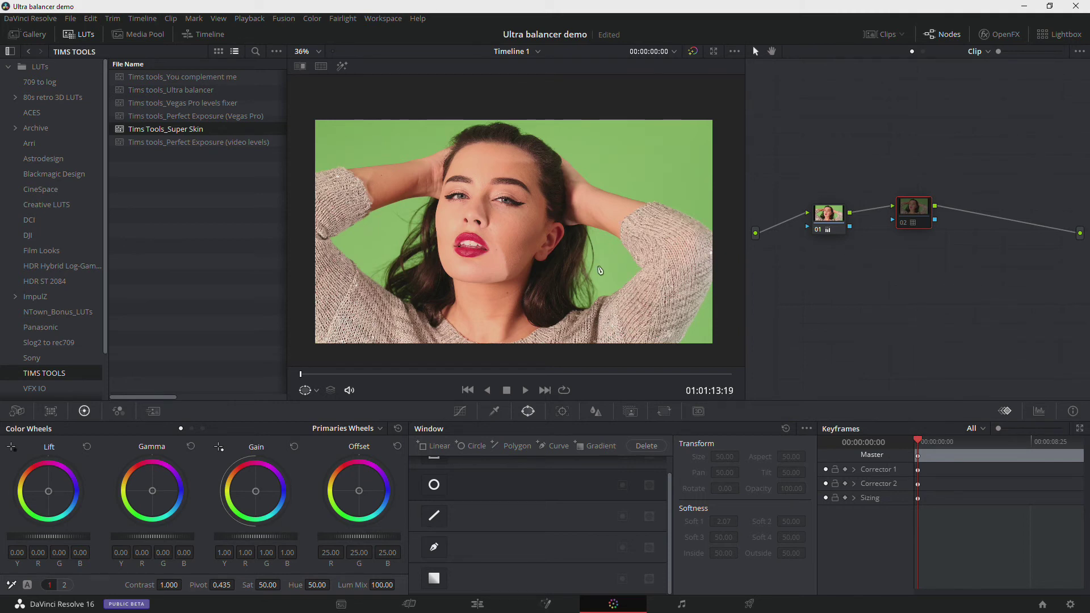
On the previous clip, at the woman's profile at 01:00:55:02, add a serial node with the Tims tools_Ultra balancer LUT
left_click(467, 391)
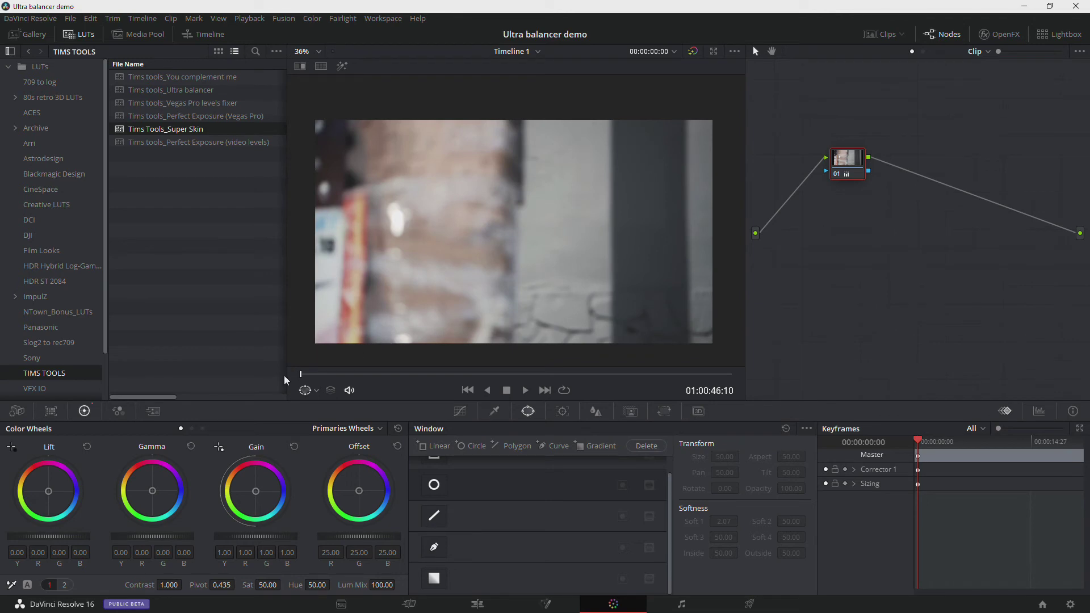
left_click_drag(302, 376, 440, 376)
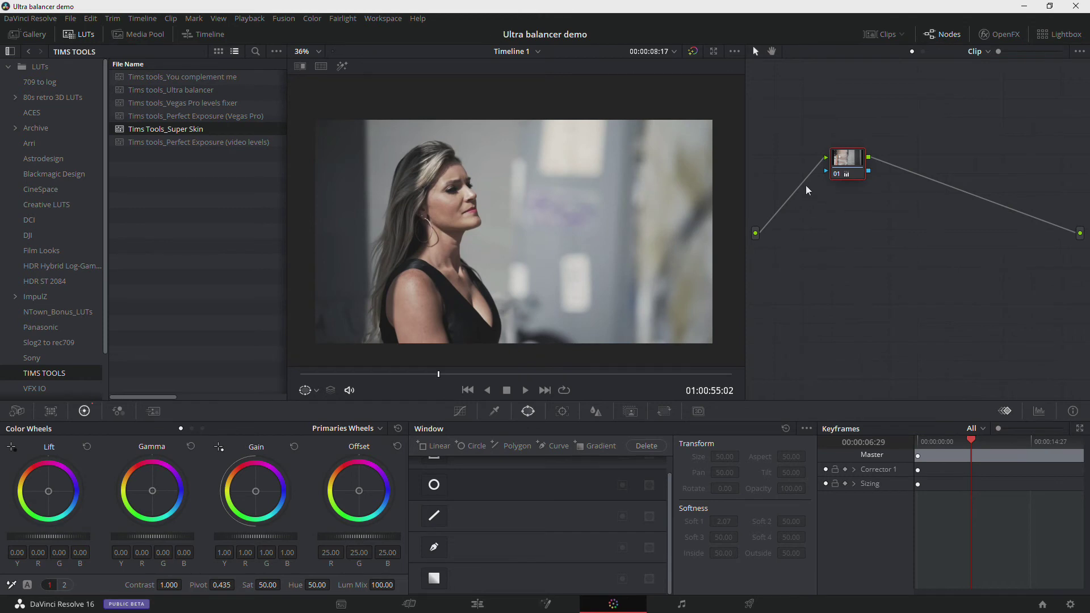
key("alt+s")
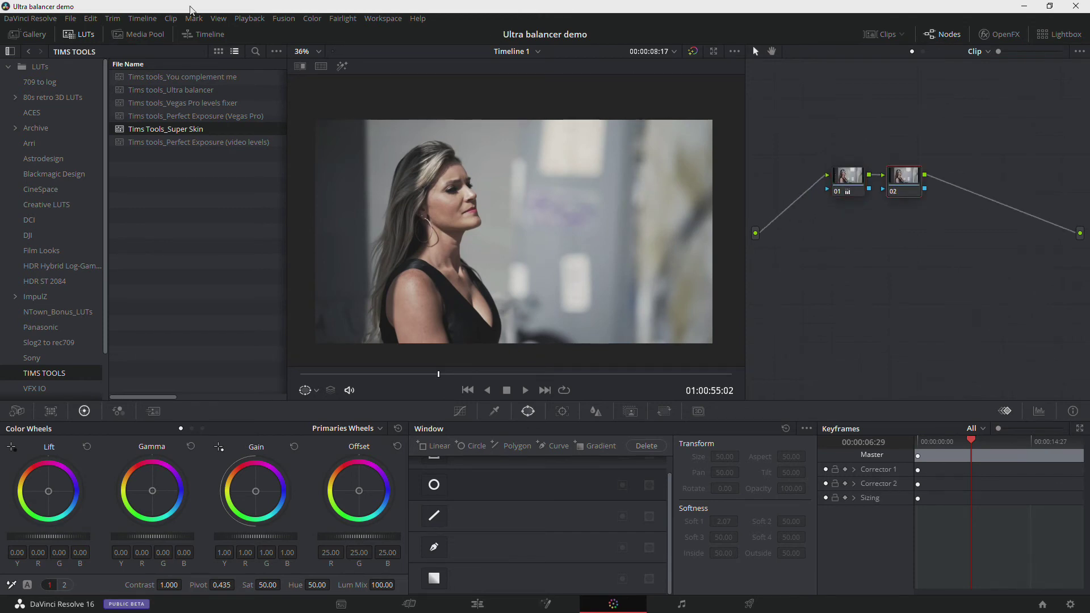
left_click_drag(158, 91, 899, 177)
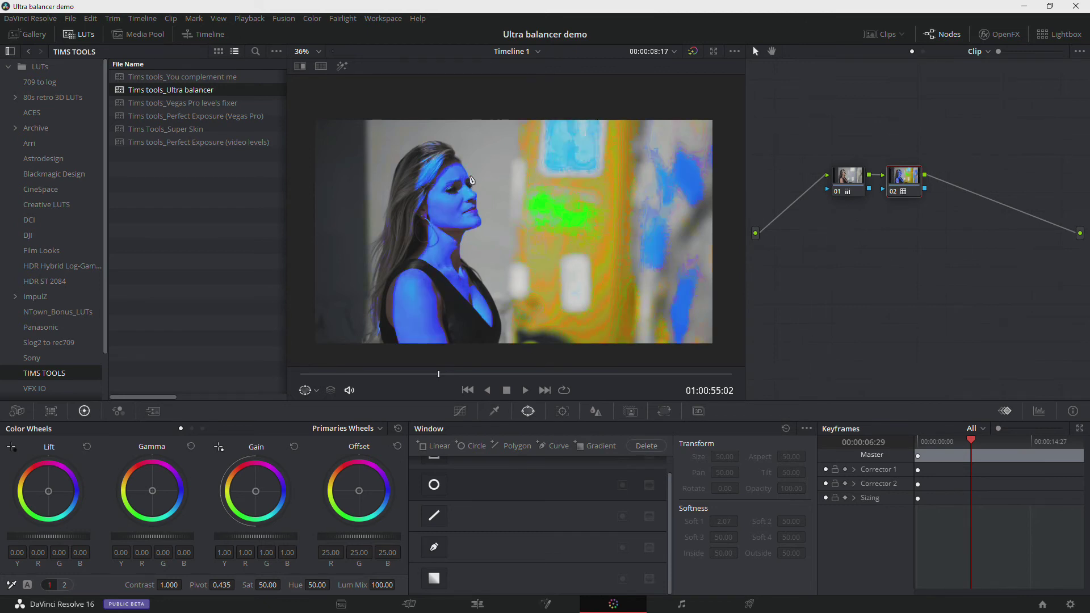
Reset the grade of node 01 and spread nodes 01 and 02 farther apart
left_click(850, 184)
right_click(850, 184)
left_click(860, 195)
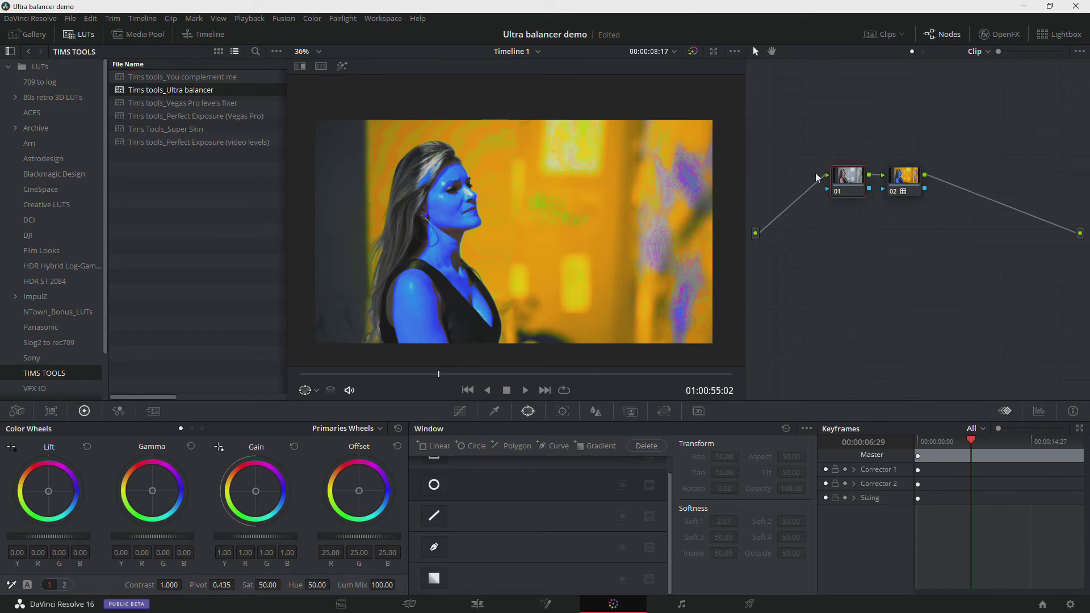
left_click_drag(906, 180, 912, 188)
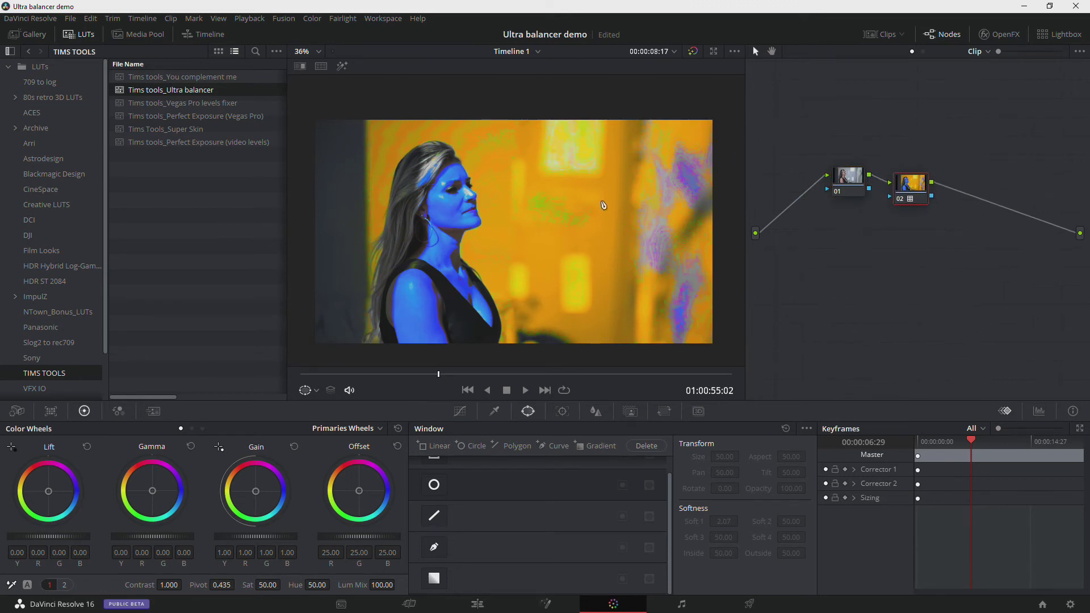
left_click_drag(851, 181, 820, 200)
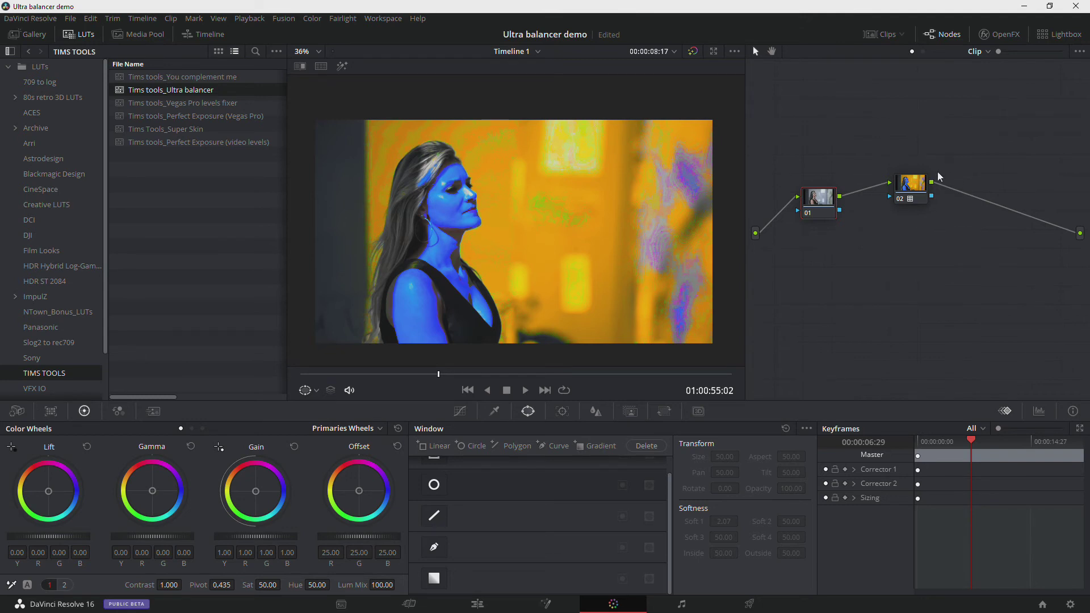
left_click_drag(920, 183, 917, 189)
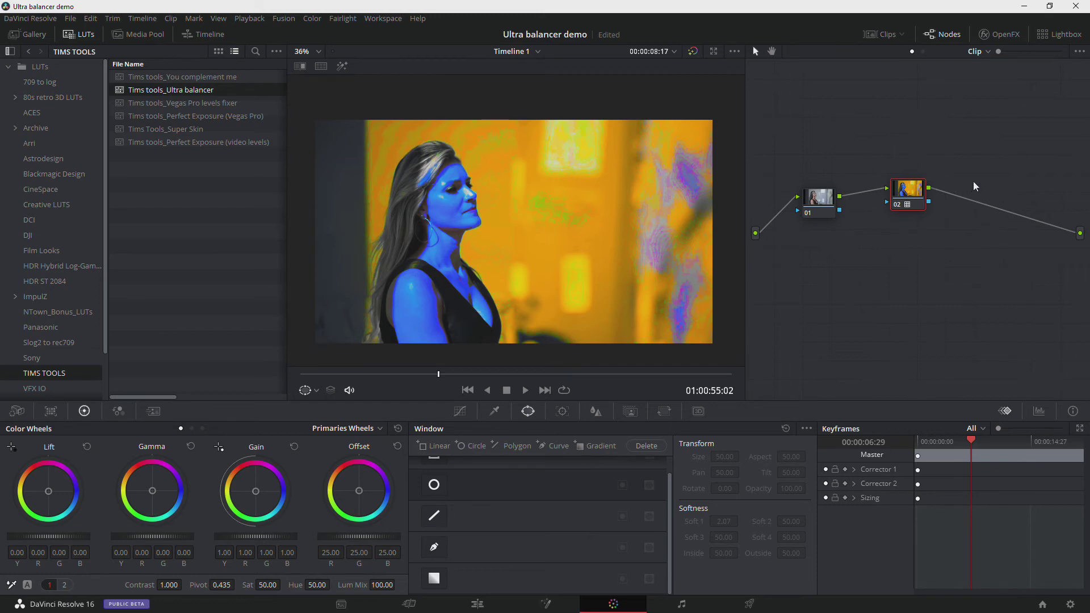
Shift the Gain color balance of node 01 to red 1.03, green 1.00 and blue 0.97
left_click_drag(822, 203, 826, 205)
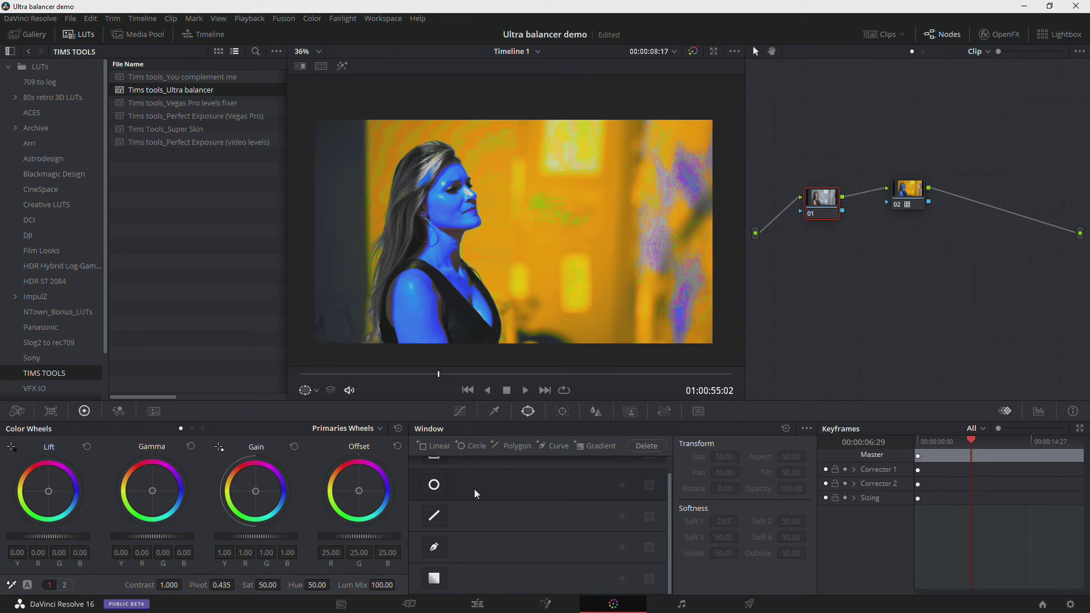
left_click_drag(253, 494, 255, 491)
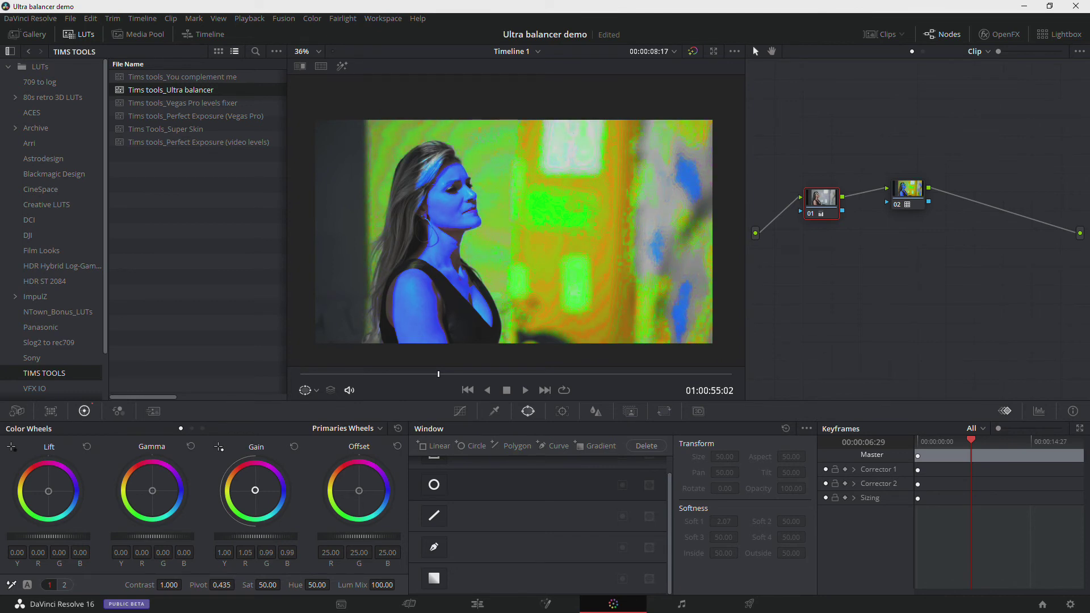
left_click_drag(255, 490, 255, 491)
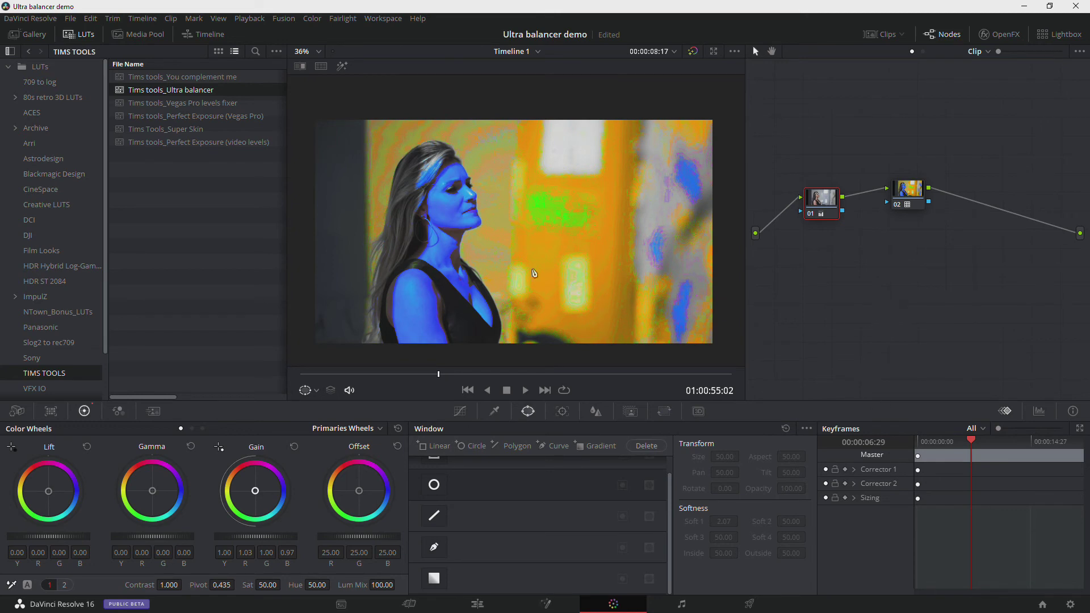
Disable node 02, compare the balanced image with the bypassed original several times, and re-enable the Ultra balancer LUT
left_click(921, 194)
key("ctrl+d")
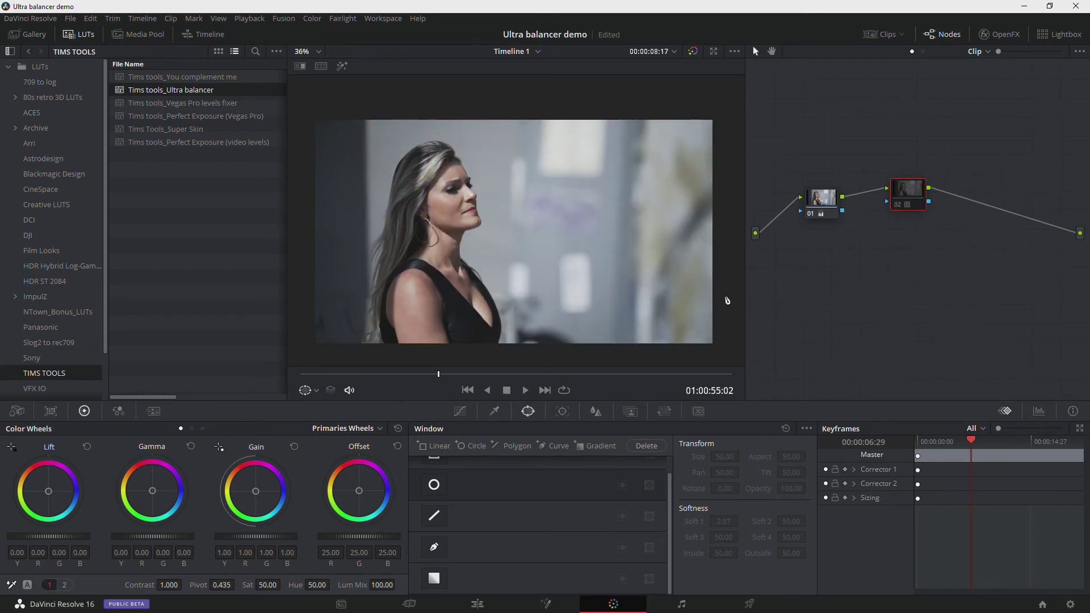
key("shift+d")
key("shift+d")
key("shift+d")
key("shift+d")
left_click_drag(904, 193, 909, 193)
key("ctrl+d")
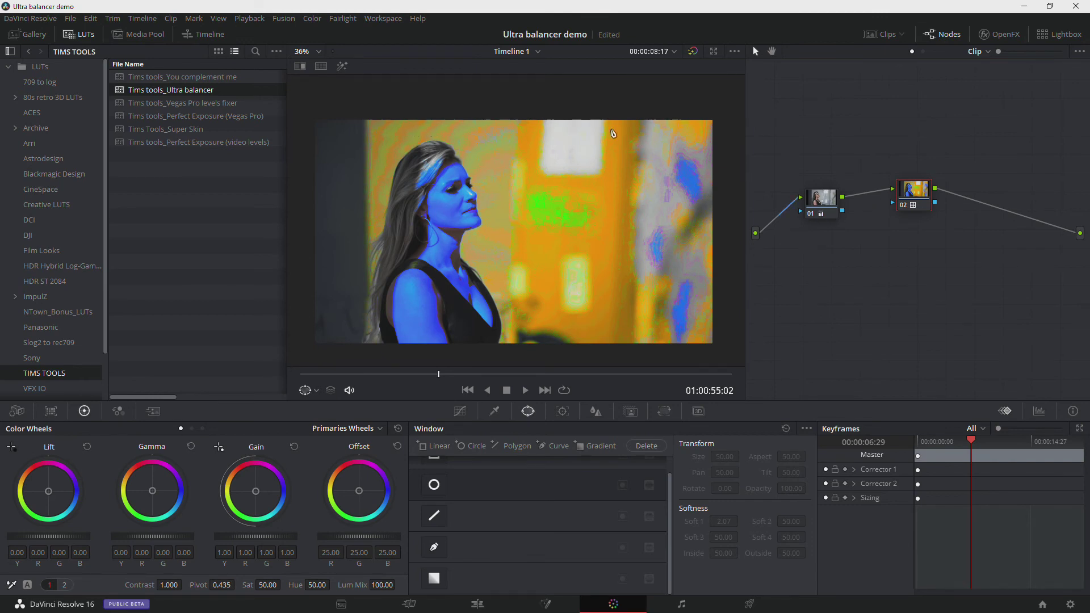
Refine node 01's Gain to red 1.05, green 0.99 and blue 0.93 to turn the wall grey through the LUT
left_click(830, 199)
left_click_drag(257, 495, 254, 494)
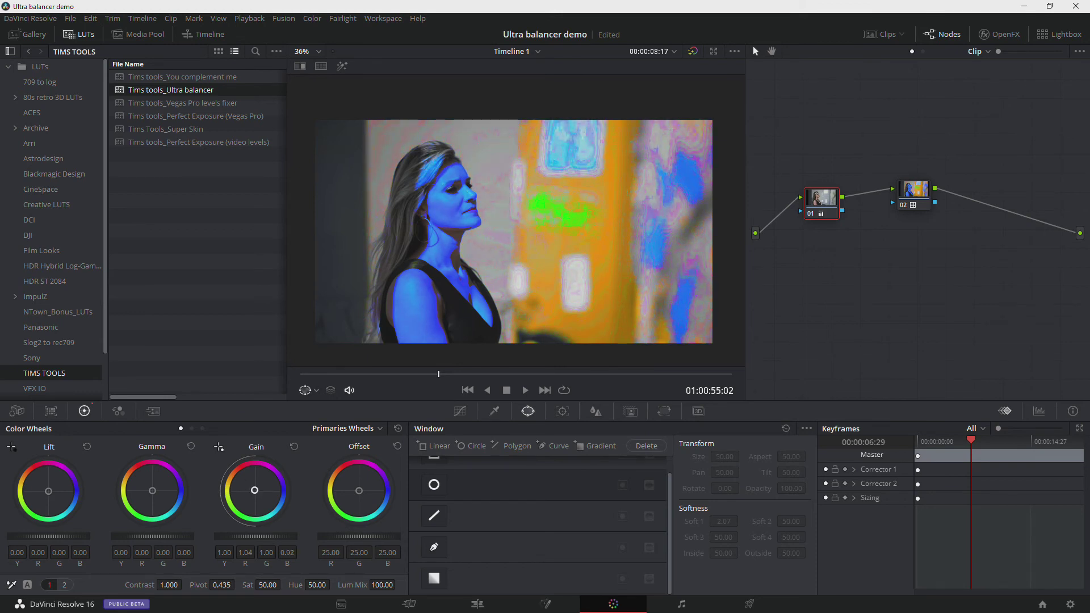
left_click_drag(254, 494, 256, 492)
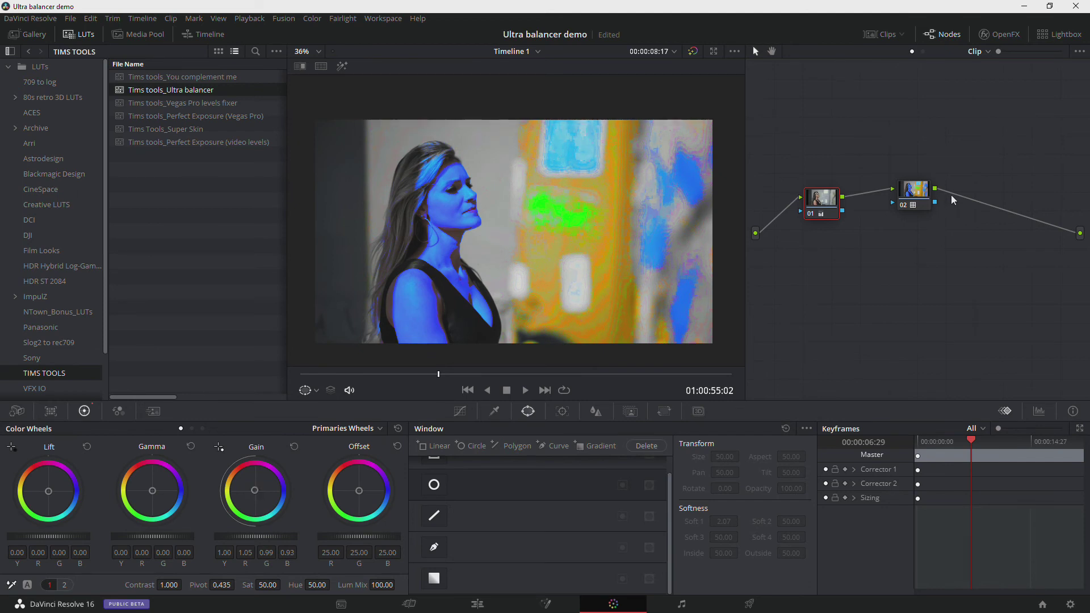
Disable the Ultra balancer node 02, reselect node 01, and save the project
left_click(920, 195)
key("ctrl+d")
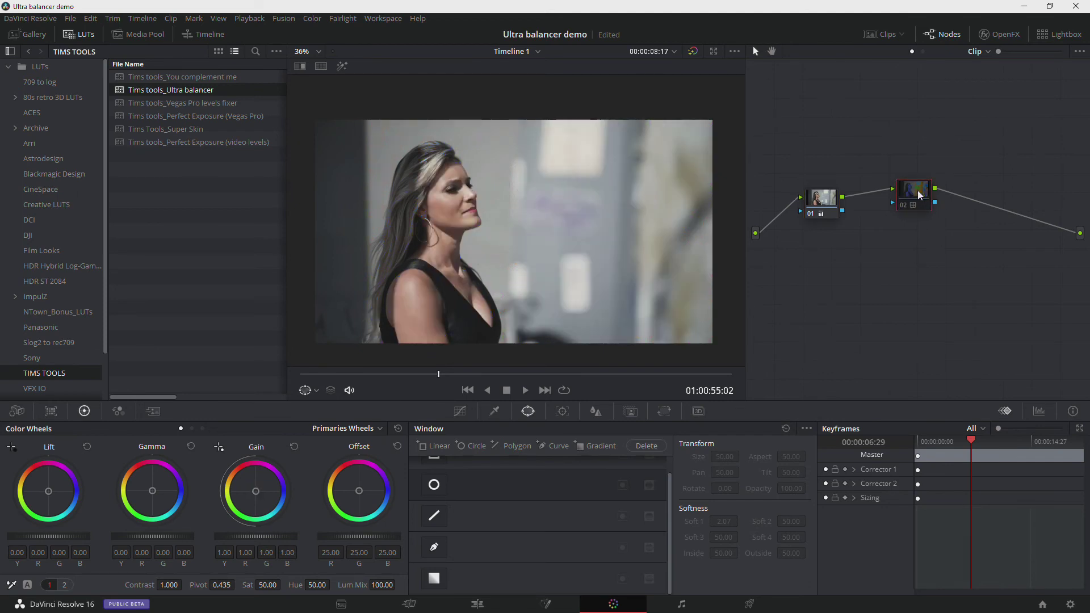
right_click(928, 187)
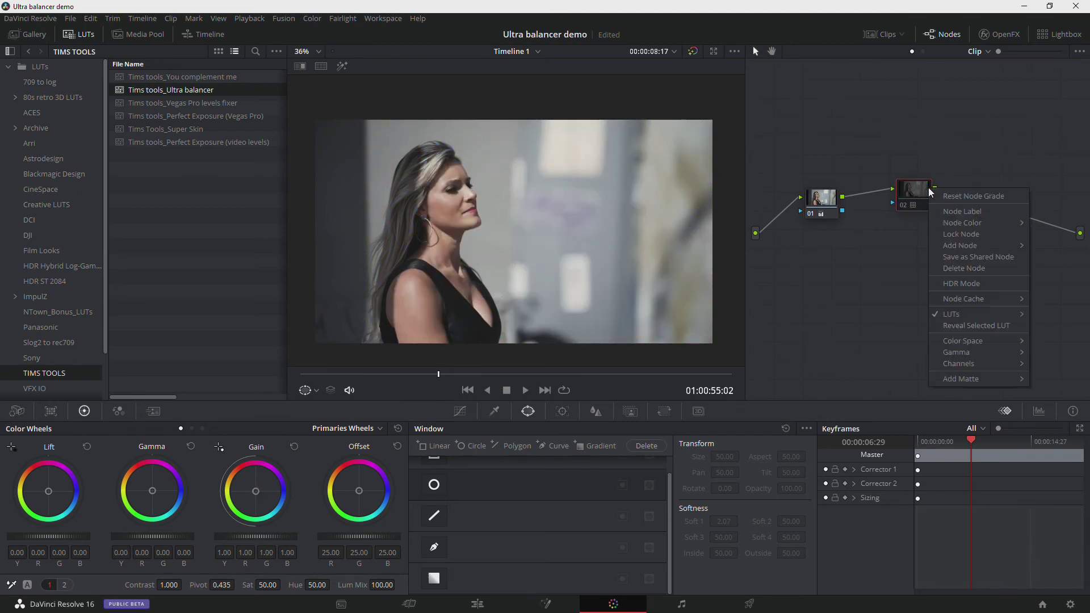
left_click(925, 190)
left_click(836, 197)
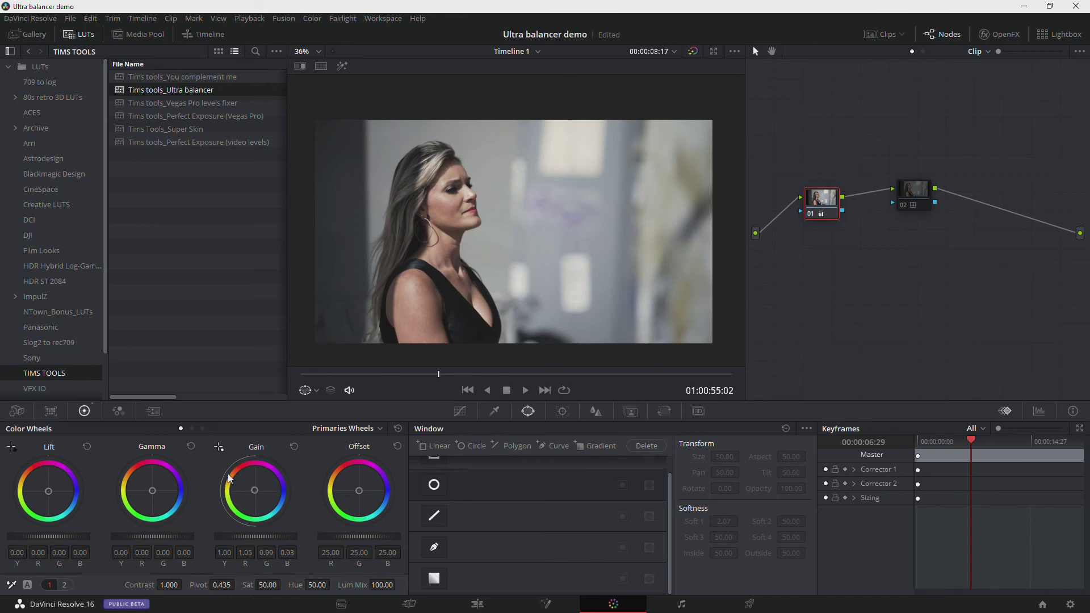
key("ctrl+s")
On the previous clip of the group in caps, clear the existing grade and add a serial node with the Tims tools_Ultra balancer LUT
left_click(468, 391)
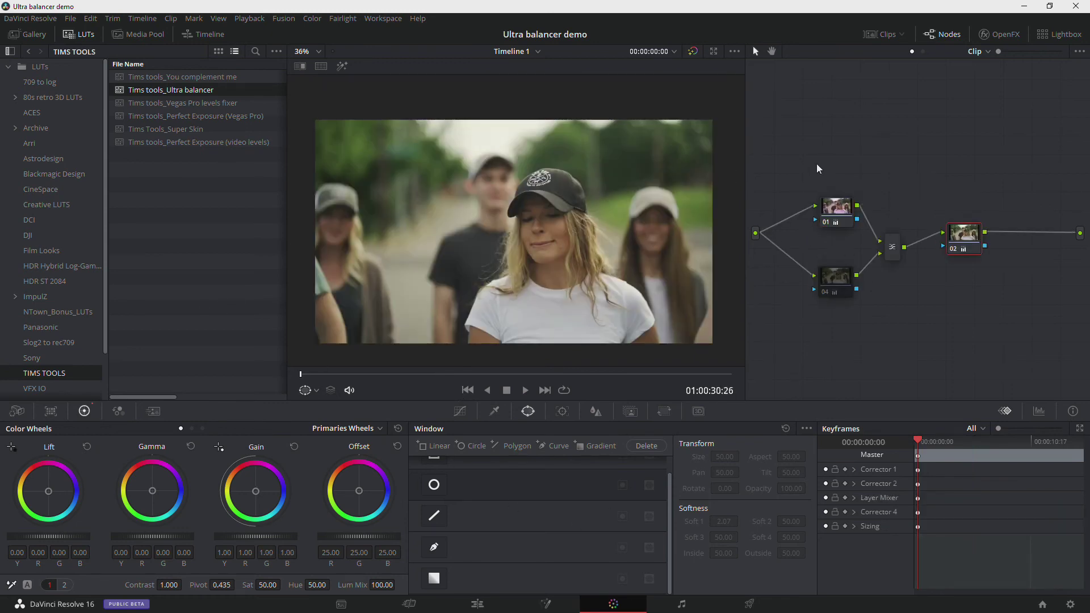
key("ctrl+z")
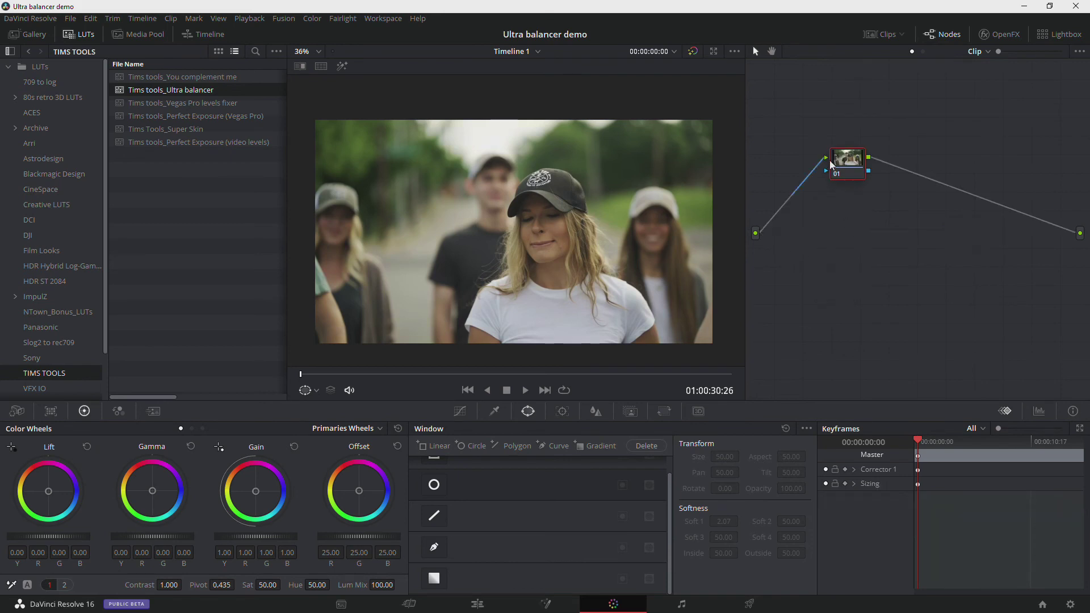
left_click_drag(830, 163, 810, 182)
key("alt+s")
left_click_drag(184, 92, 860, 180)
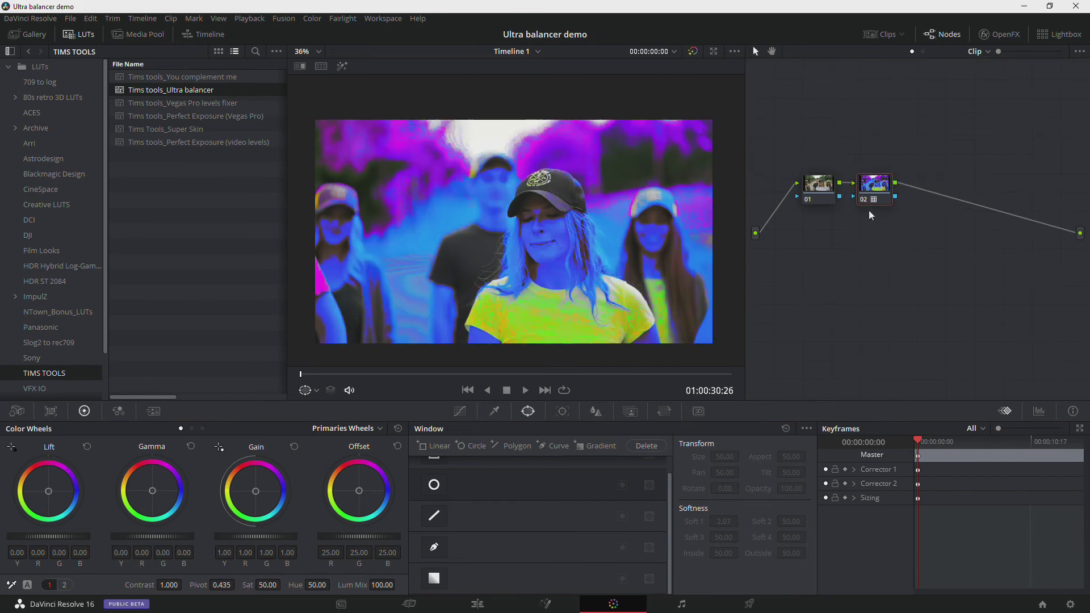
Balance the white T-shirt with node 01's Gain at red 1.02, green 1.00 and blue 0.94, and disable node 02
left_click(820, 184)
left_click_drag(259, 490, 255, 491)
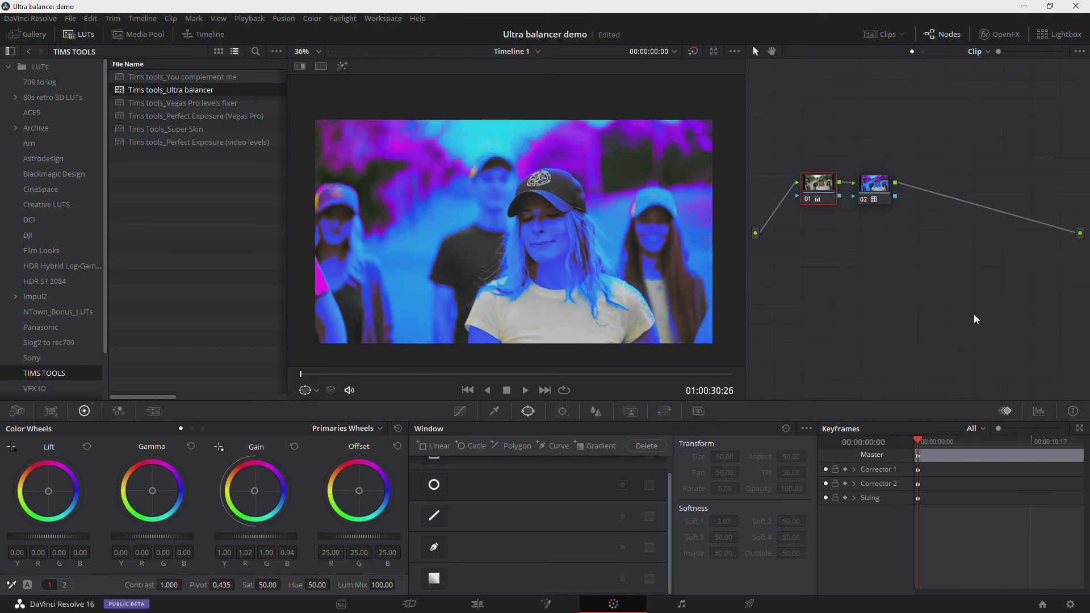
left_click(875, 187)
left_click_drag(875, 187, 877, 268)
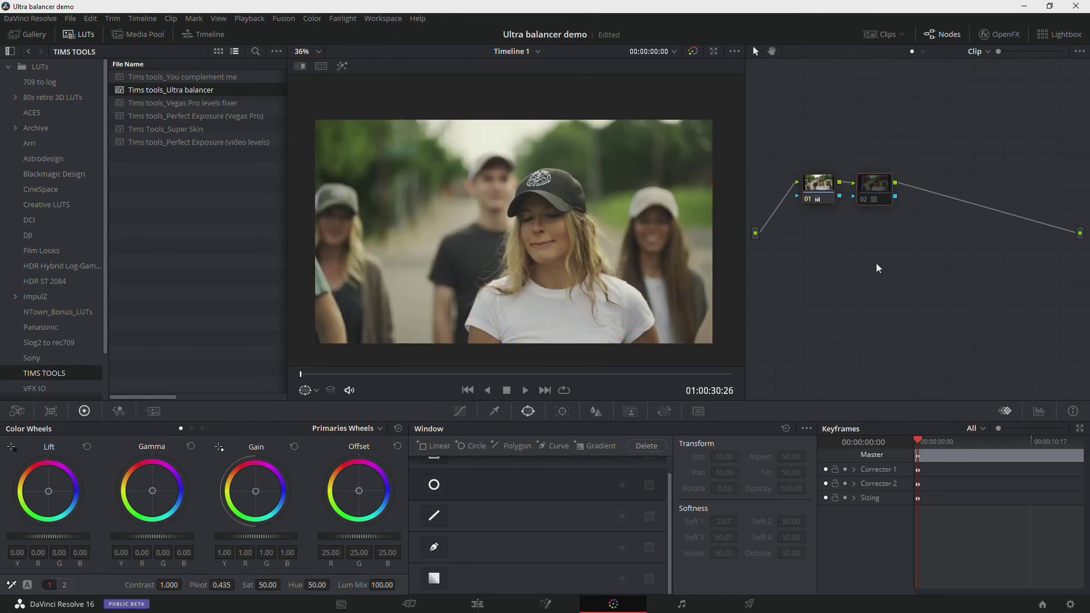
Compare the balanced group clip with its bypassed original and move node 01 slightly down
key("shift+d")
key("shift+d")
left_click_drag(819, 190, 818, 210)
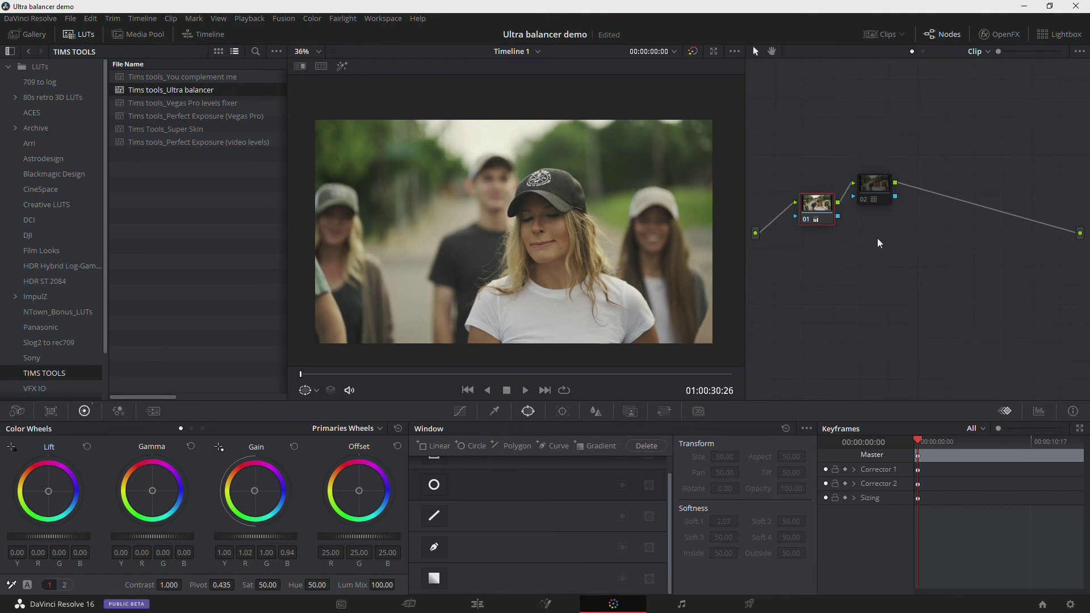
On the snowy parking lot clip at the timeline's start, clear the existing grade and add a serial node with the Tims tools_Ultra balancer LUT
left_click_drag(808, 209, 806, 186)
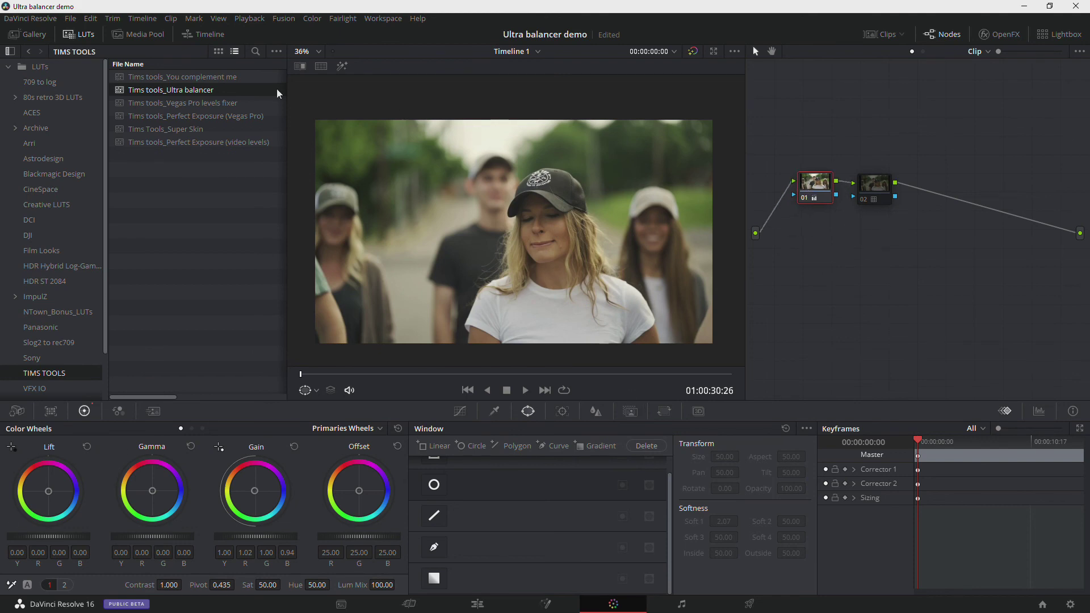
left_click(468, 391)
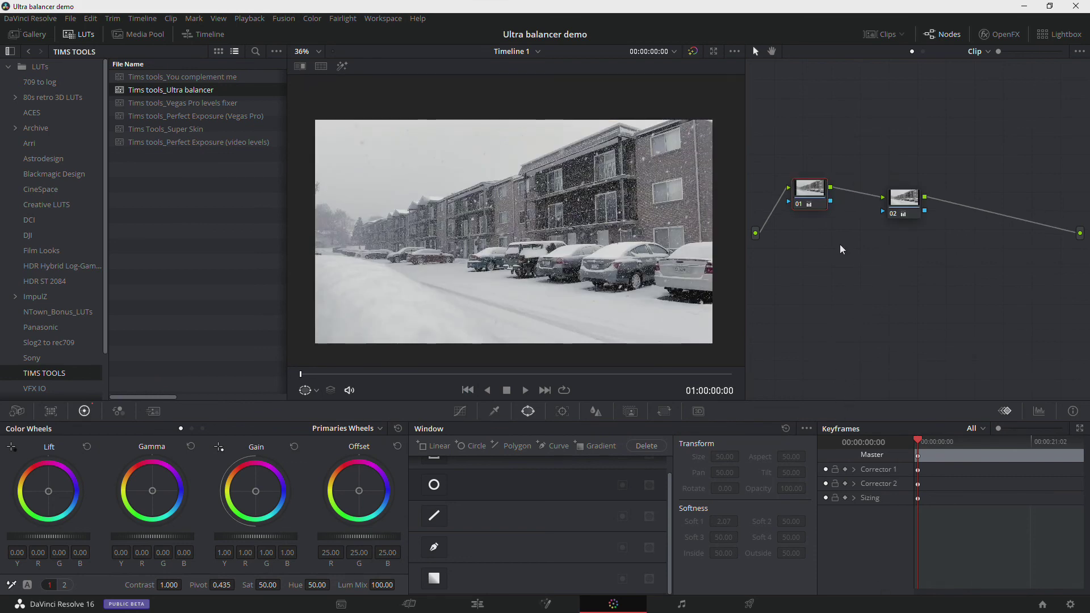
key("ctrl+Home")
left_click_drag(848, 170, 842, 180)
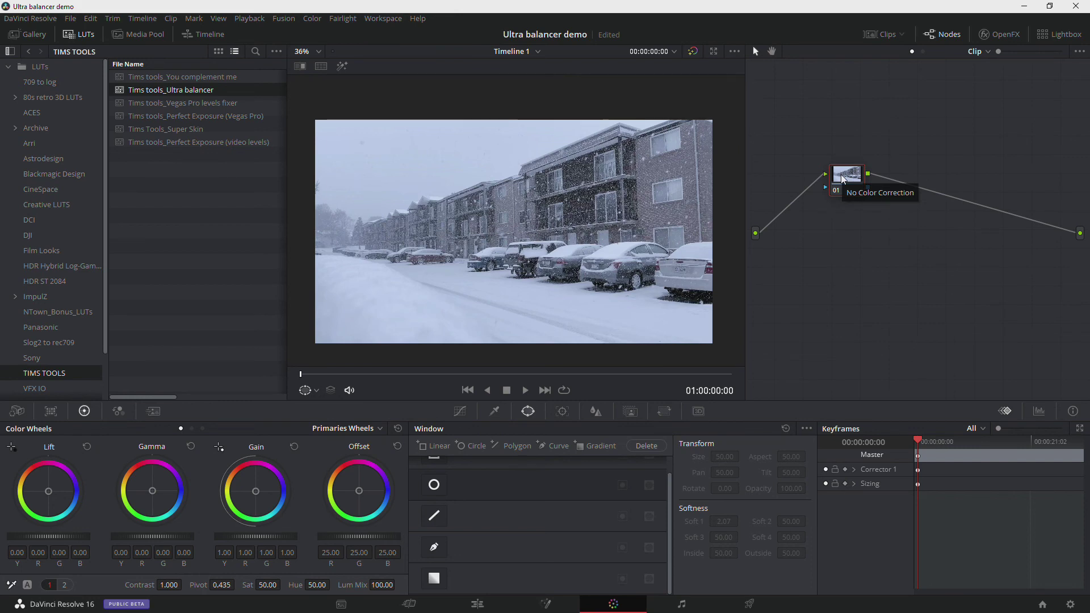
key("alt+s")
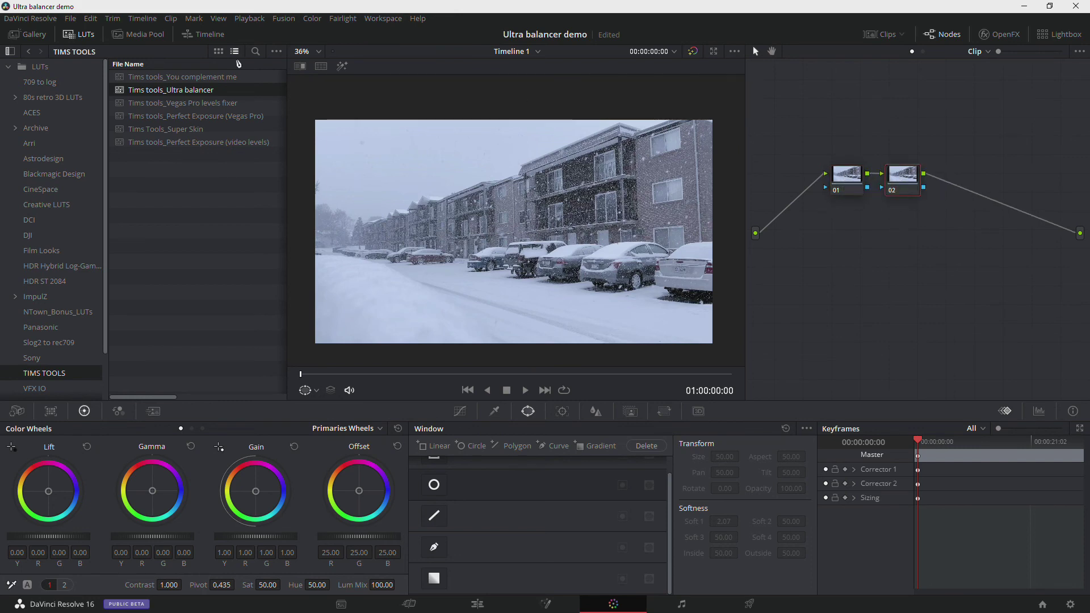
left_click_drag(168, 89, 832, 203)
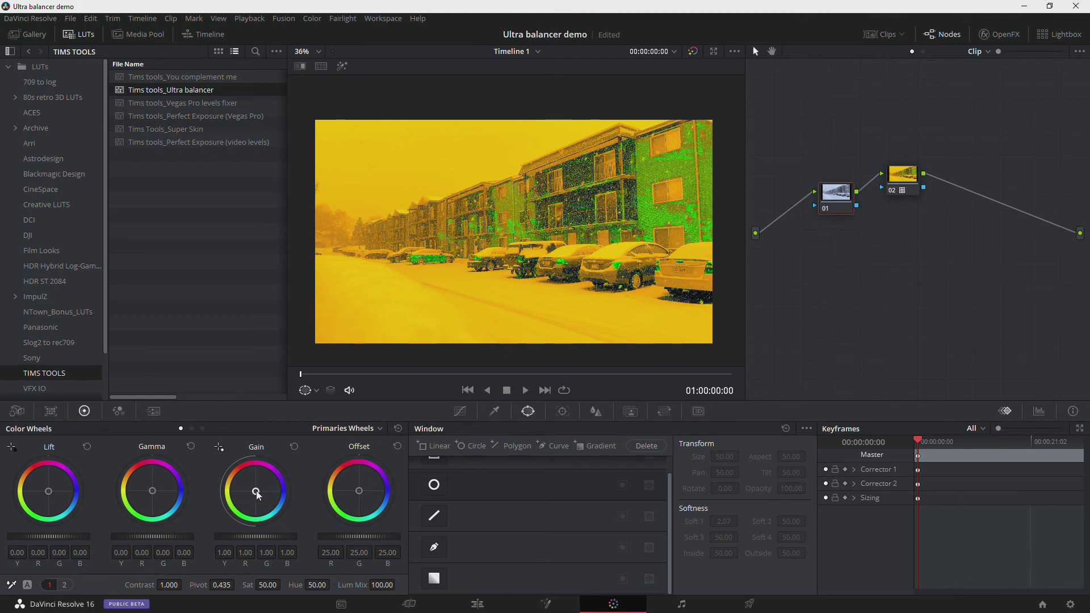
Balance the snow with node 01's Gain at red 1.08, green 0.99 and blue 0.84, disable node 02, and compare with the bypassed original
left_click_drag(256, 492, 254, 489)
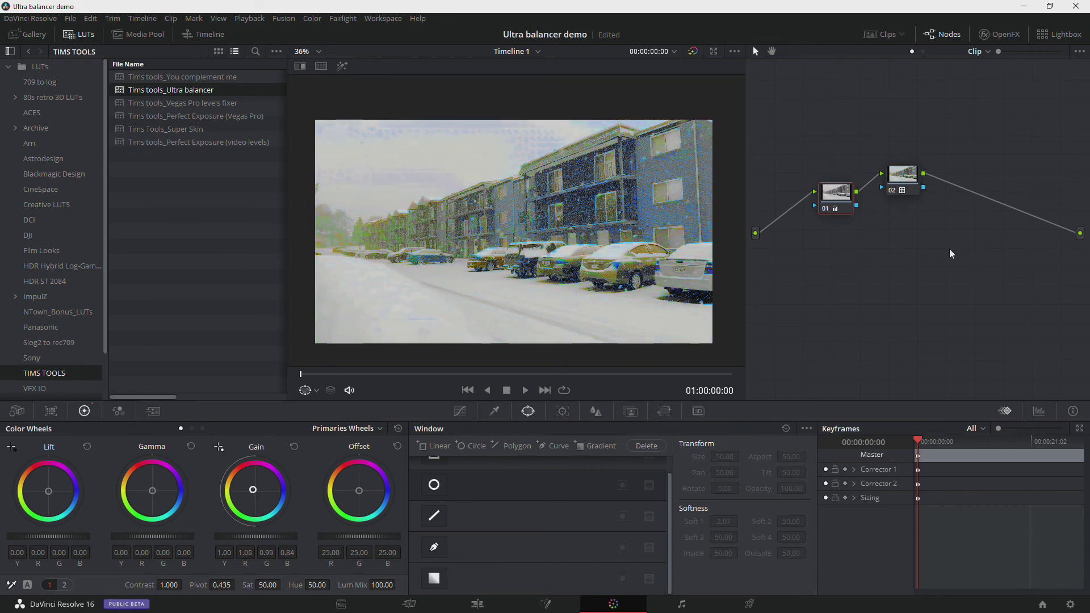
left_click(907, 183)
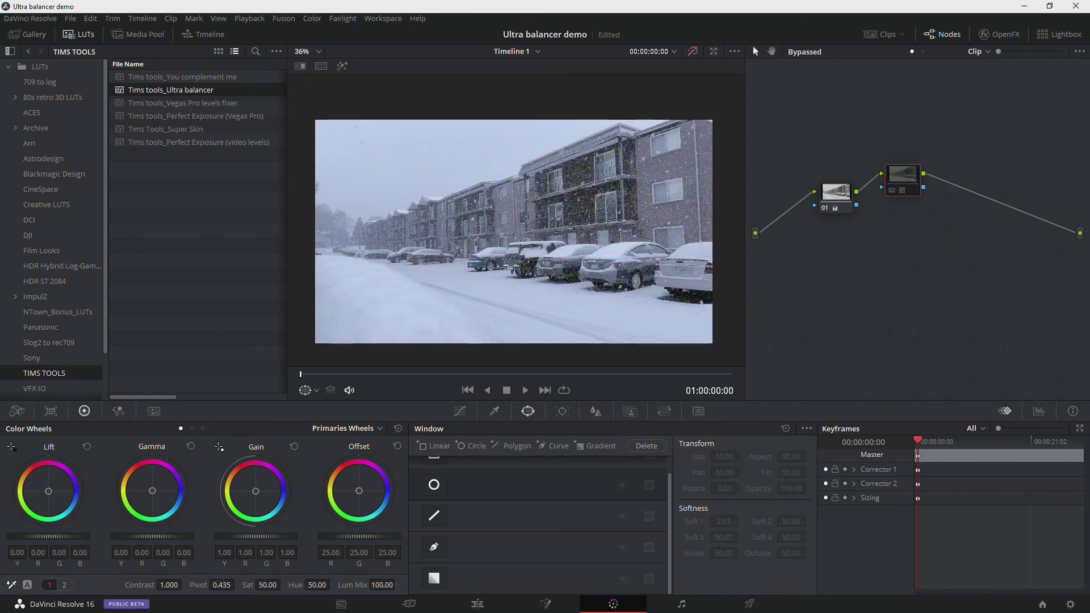
key("shift+d")
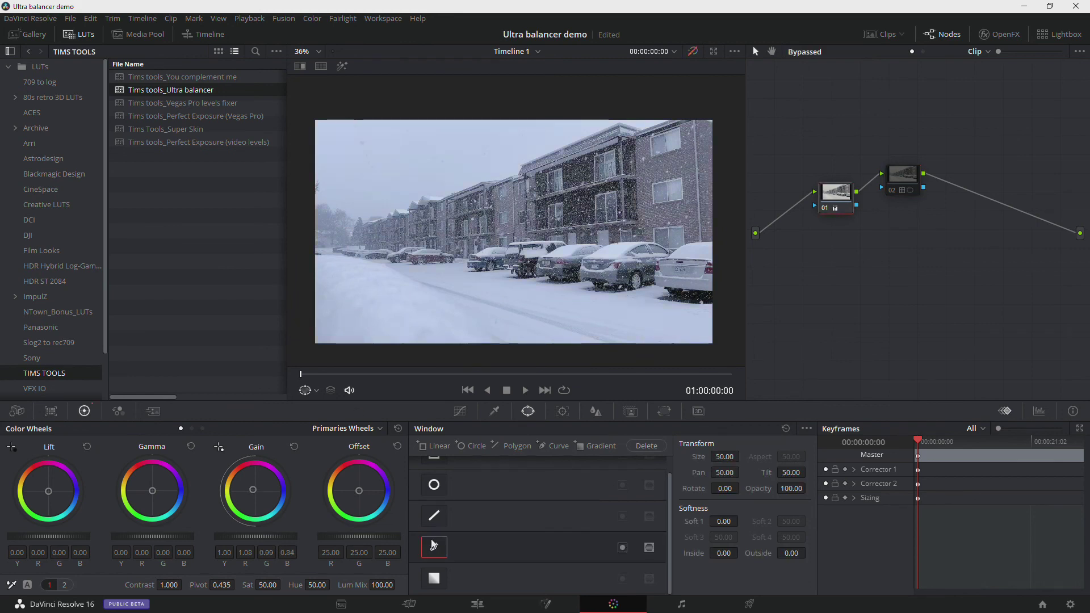
Draw a closed four-point curve window on node 01 around the foreground snow beside the road
left_click(334, 280)
left_click(332, 330)
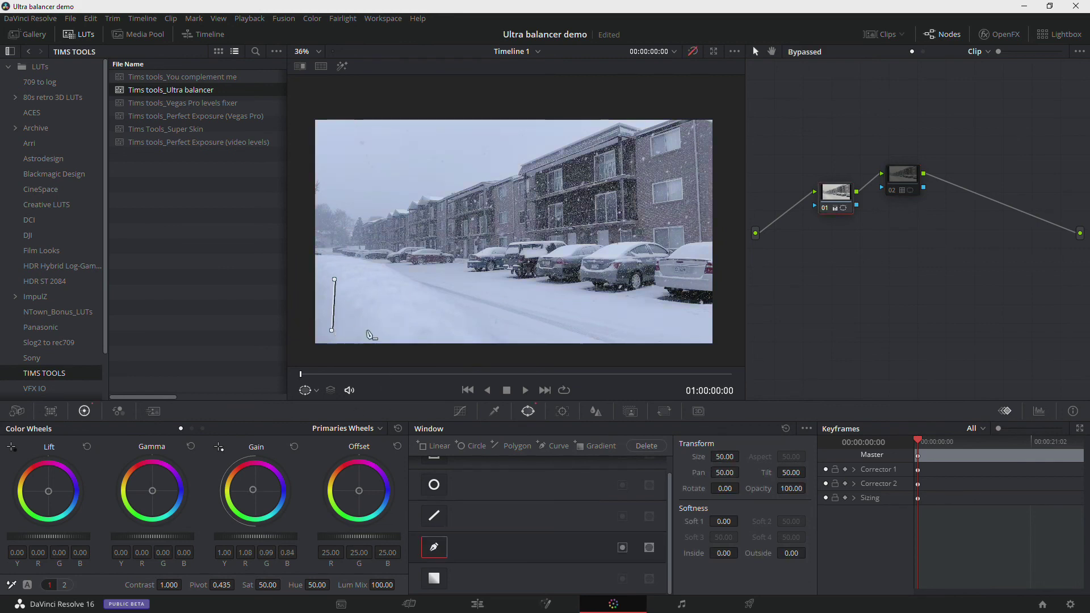
left_click(478, 330)
left_click(393, 290)
left_click(335, 279)
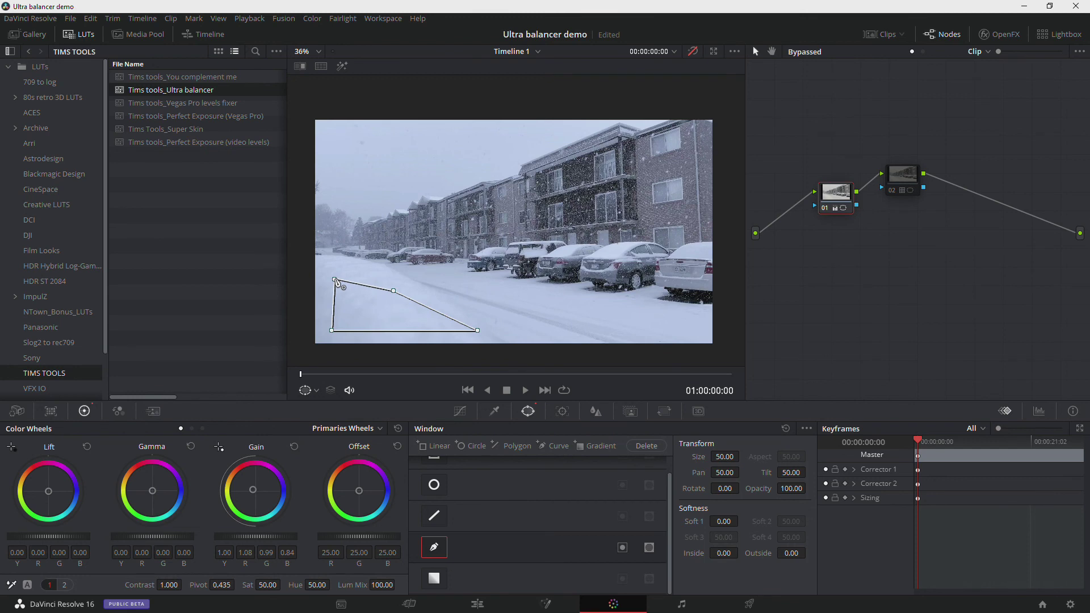
Highlight the windowed snow to check its color balance on the vectorscope, and turn off the highlight and node 01's curve window
key("shift+h")
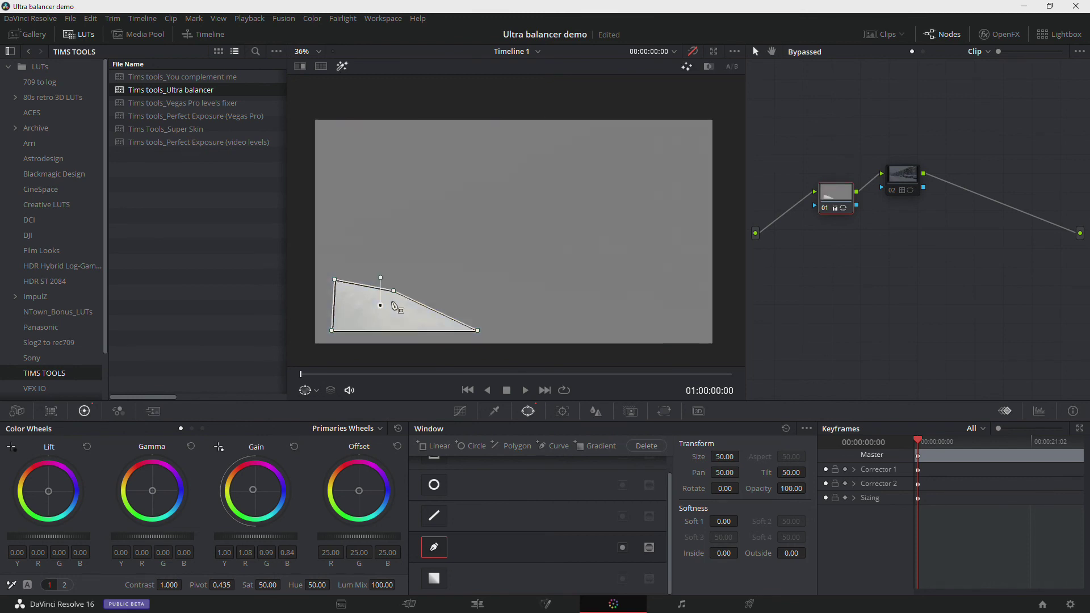
left_click(1040, 411)
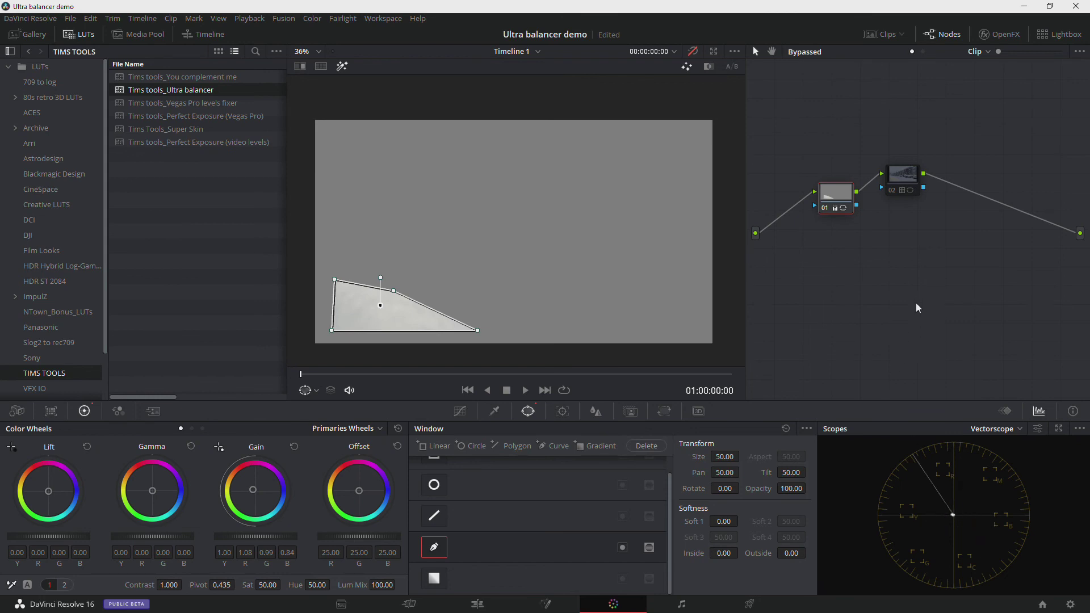
left_click(1006, 415)
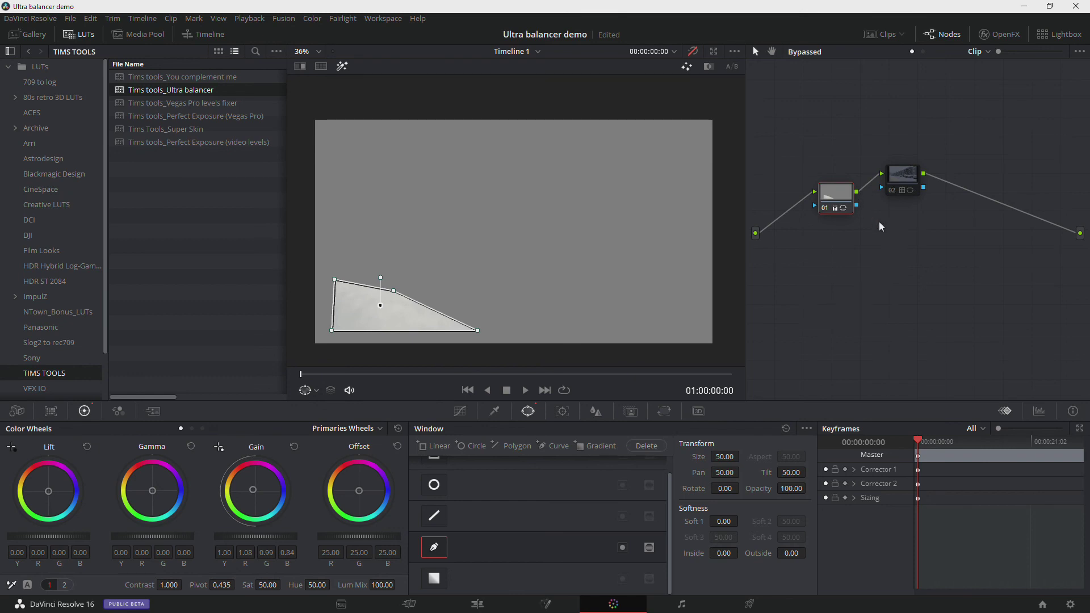
key("shift+h")
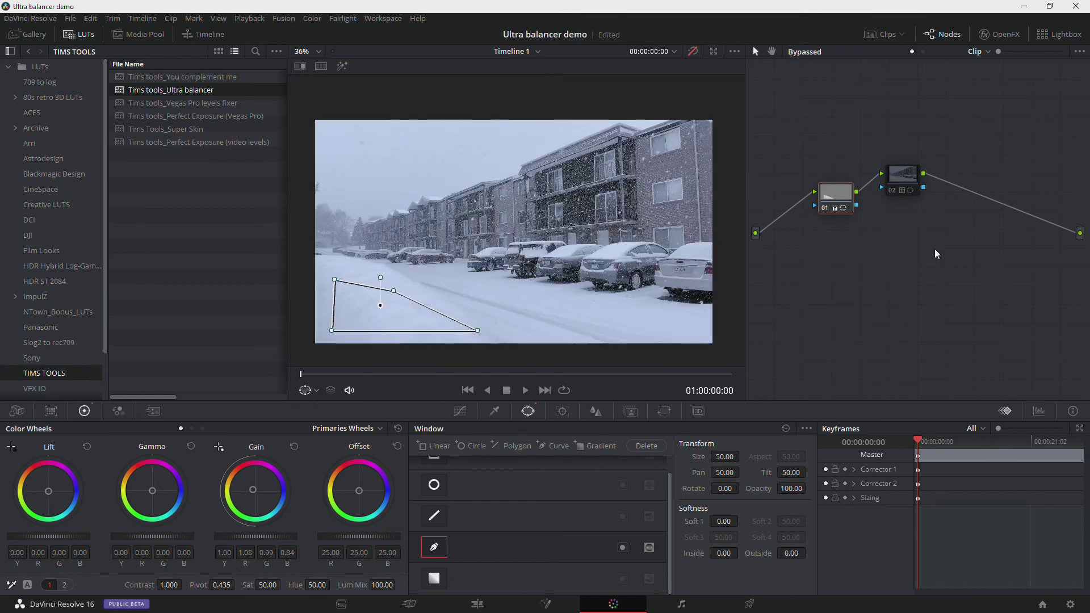
left_click(437, 549)
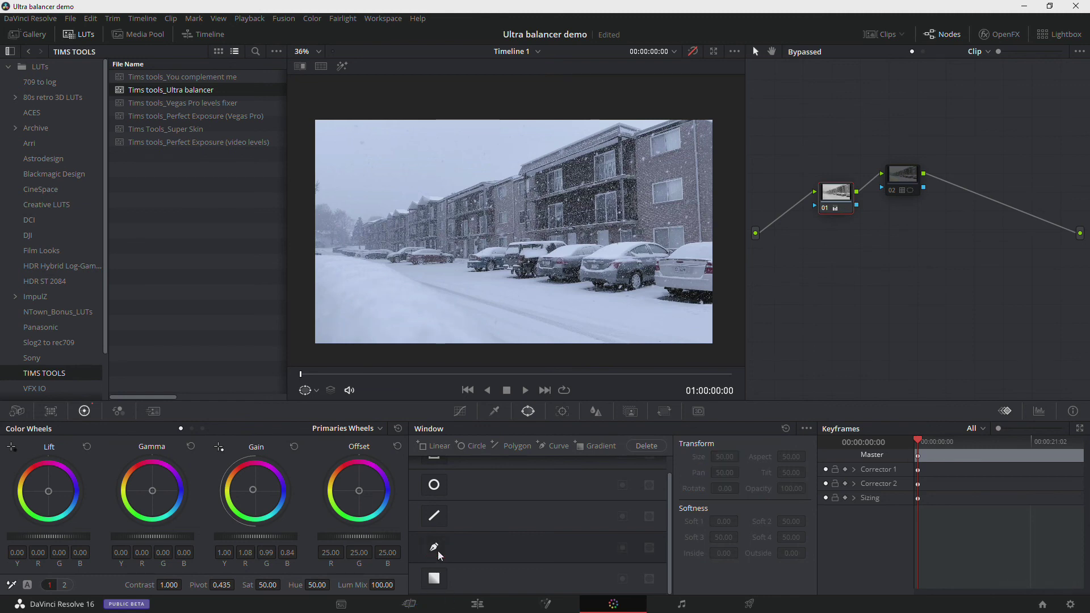